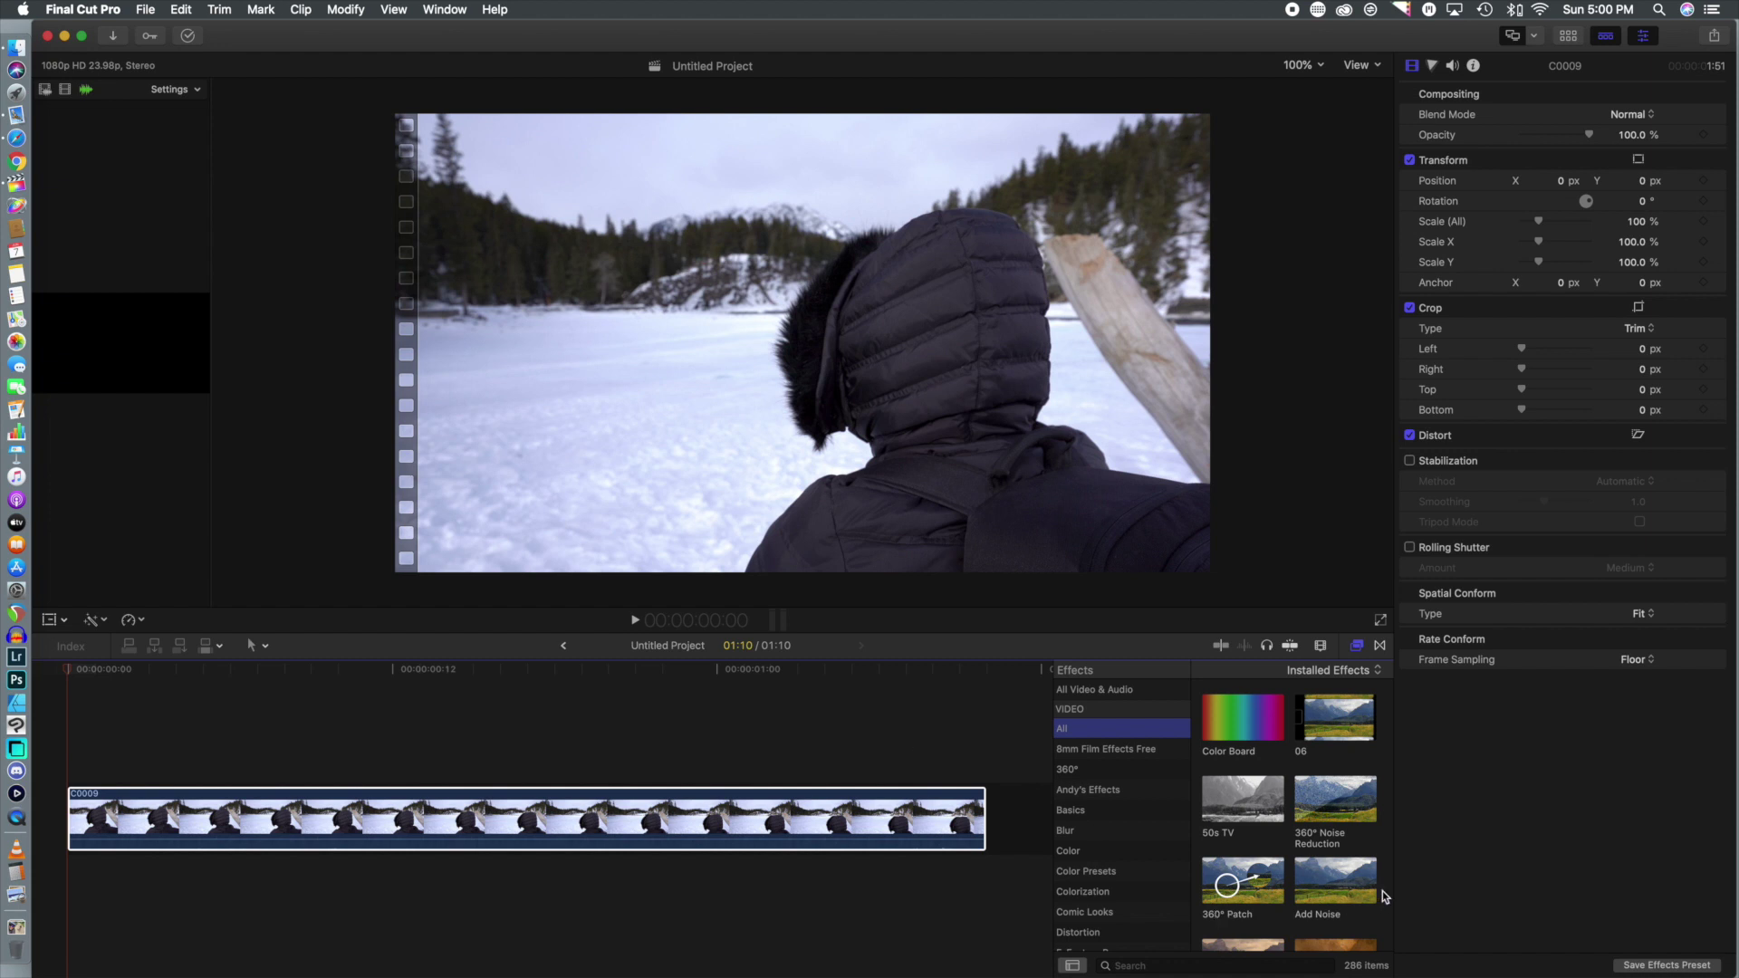
Apply Add Noise to clip C0009 as Color Dodge Gaussian film grain at amount 0.25.
{"action": "left_click_drag", "start_coordinate": [1335, 878], "coordinate": [675, 816]}
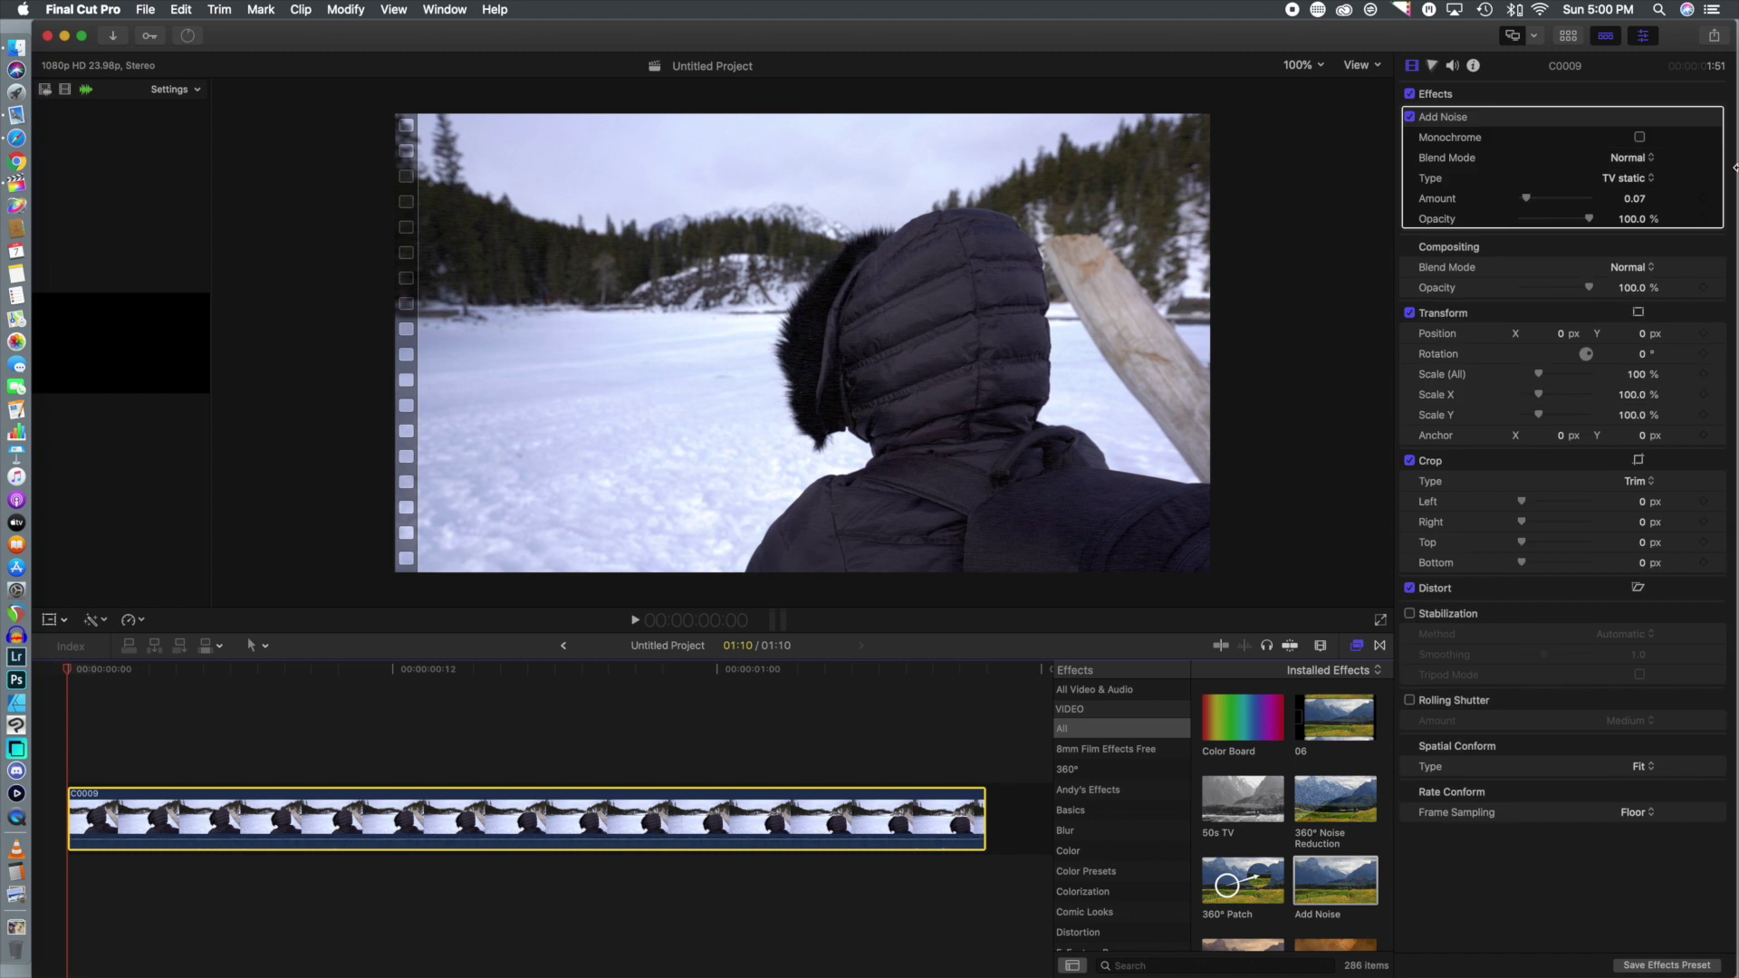
{"action": "left_click", "coordinate": [1639, 159]}
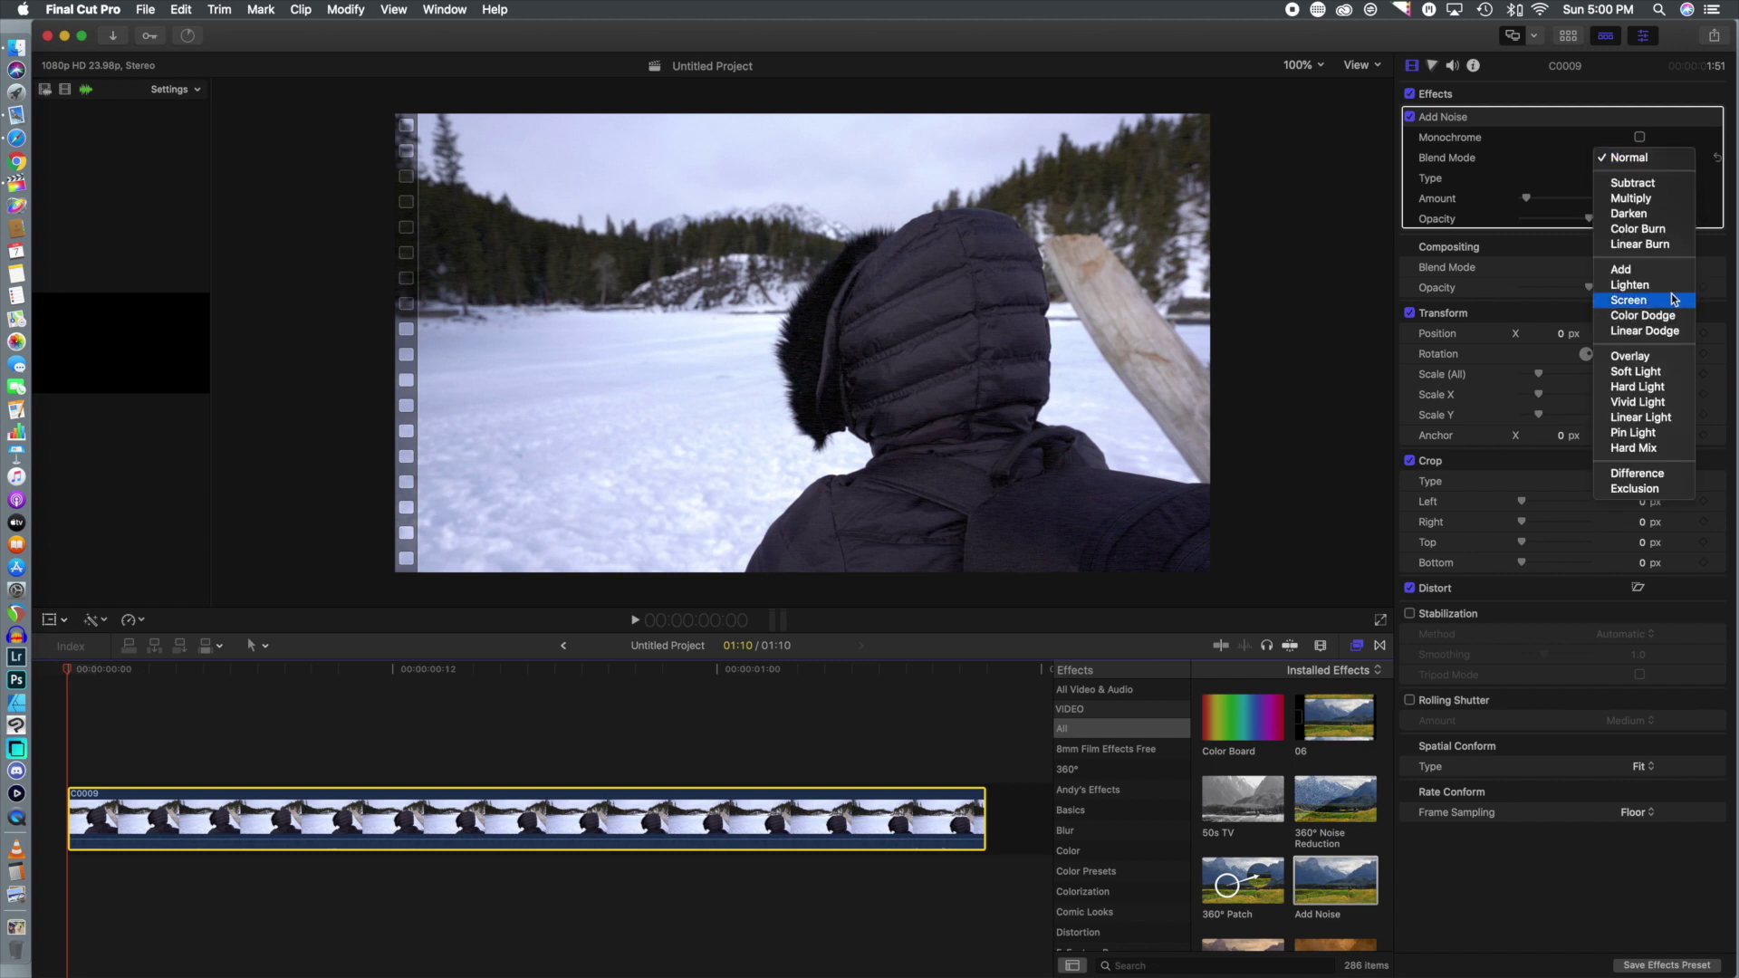
{"action": "key", "text": "Escape"}
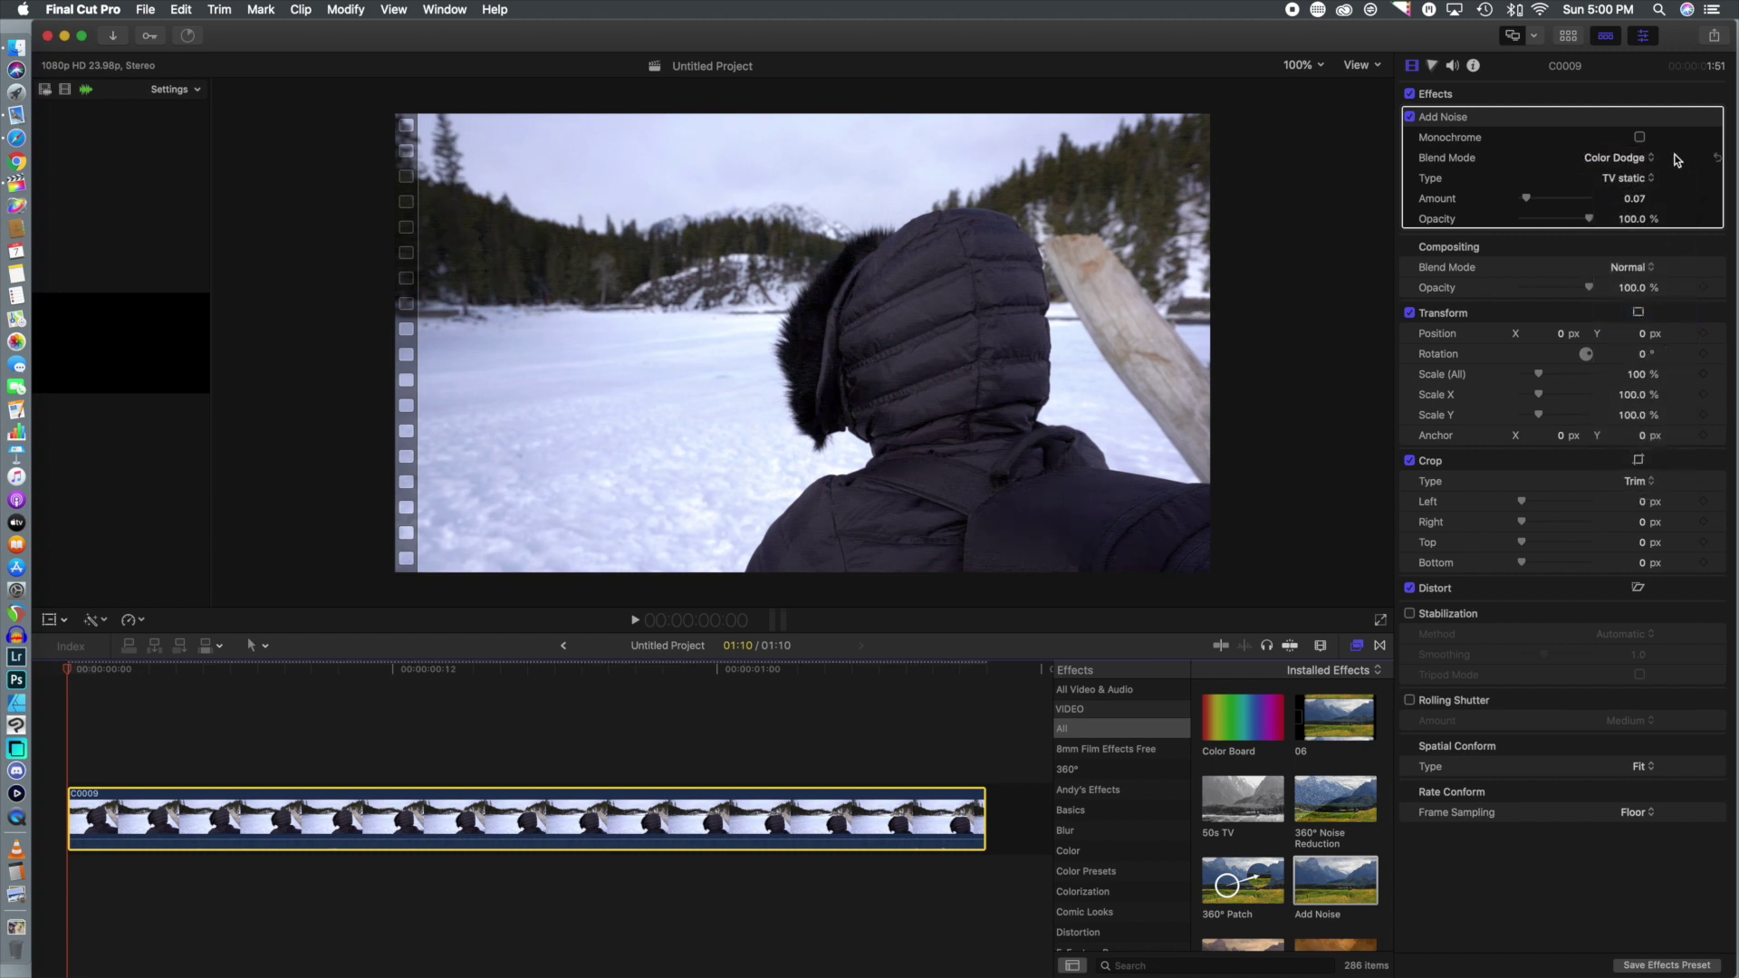
{"action": "left_click", "coordinate": [1637, 180]}
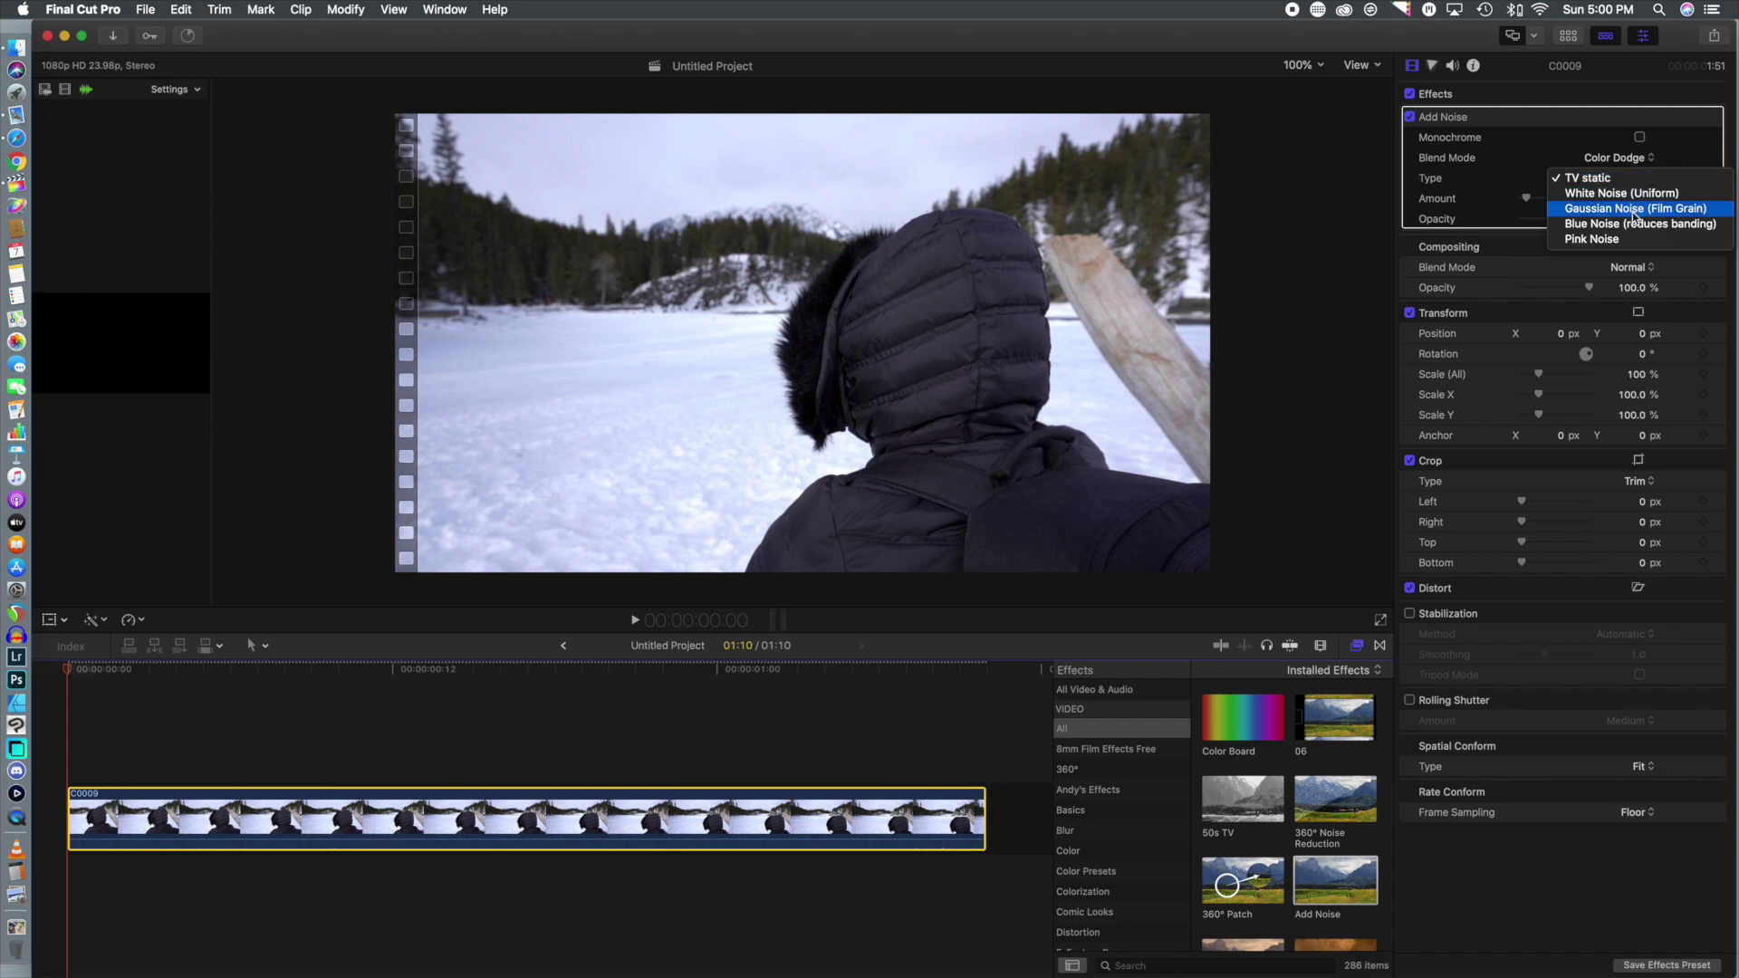
{"action": "left_click", "coordinate": [1636, 208]}
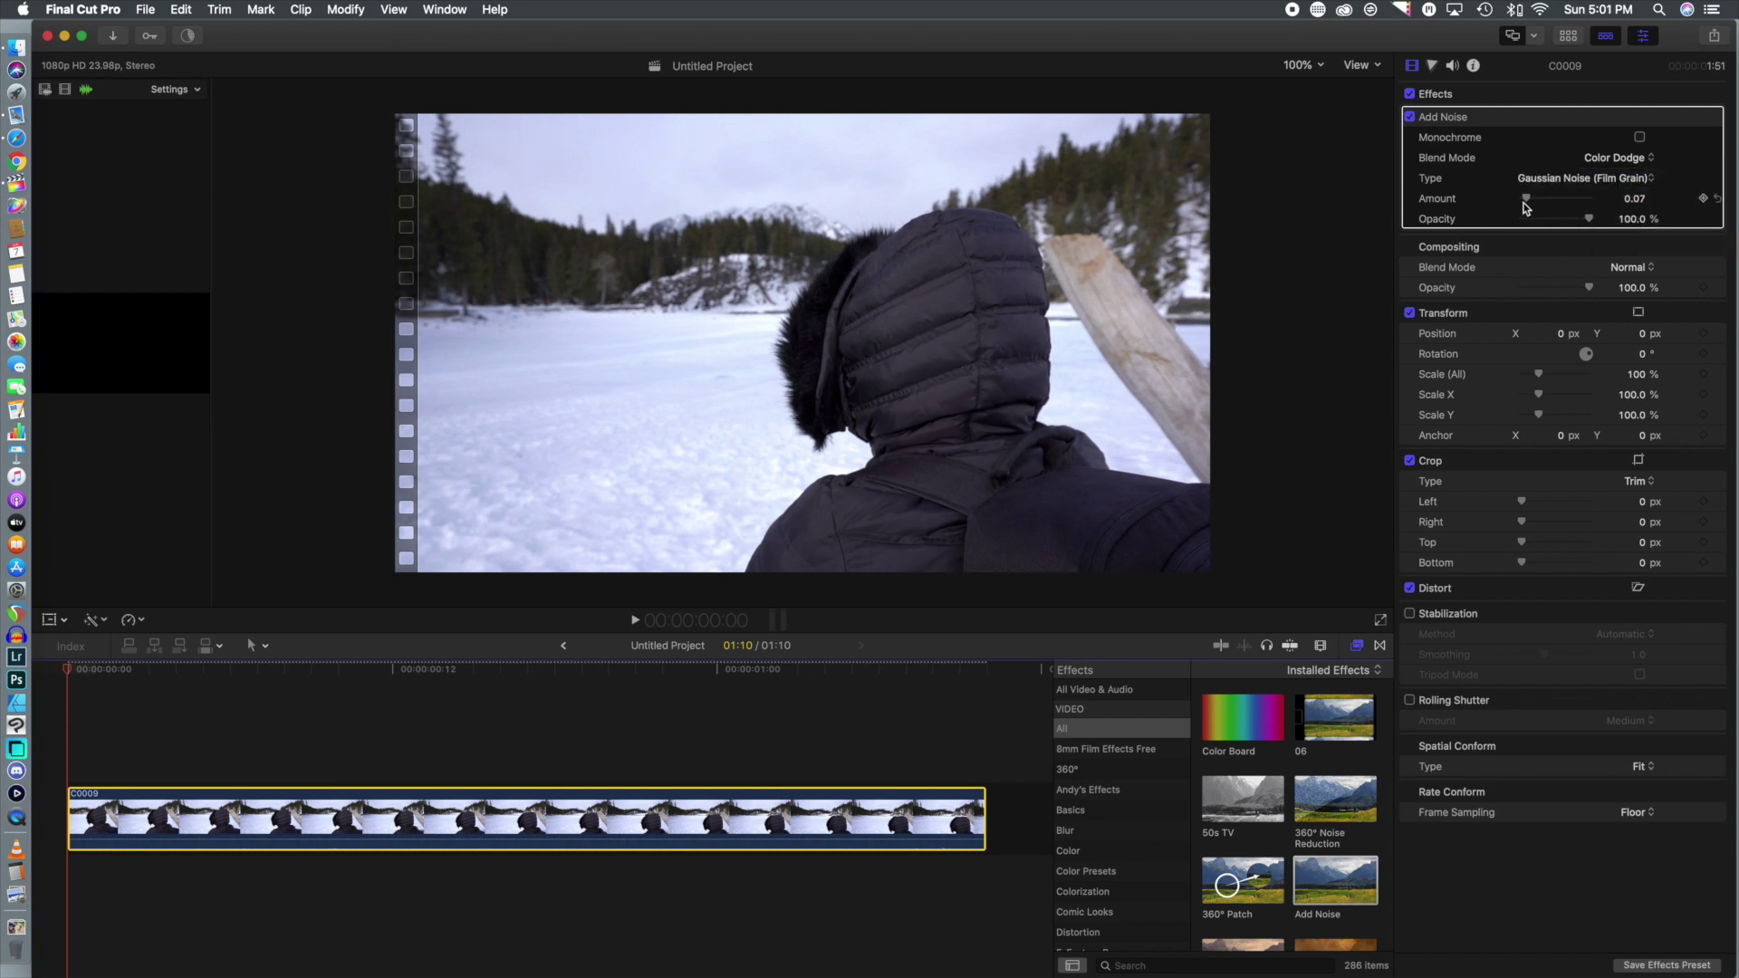
{"action": "left_click_drag", "start_coordinate": [1519, 205], "coordinate": [1545, 207]}
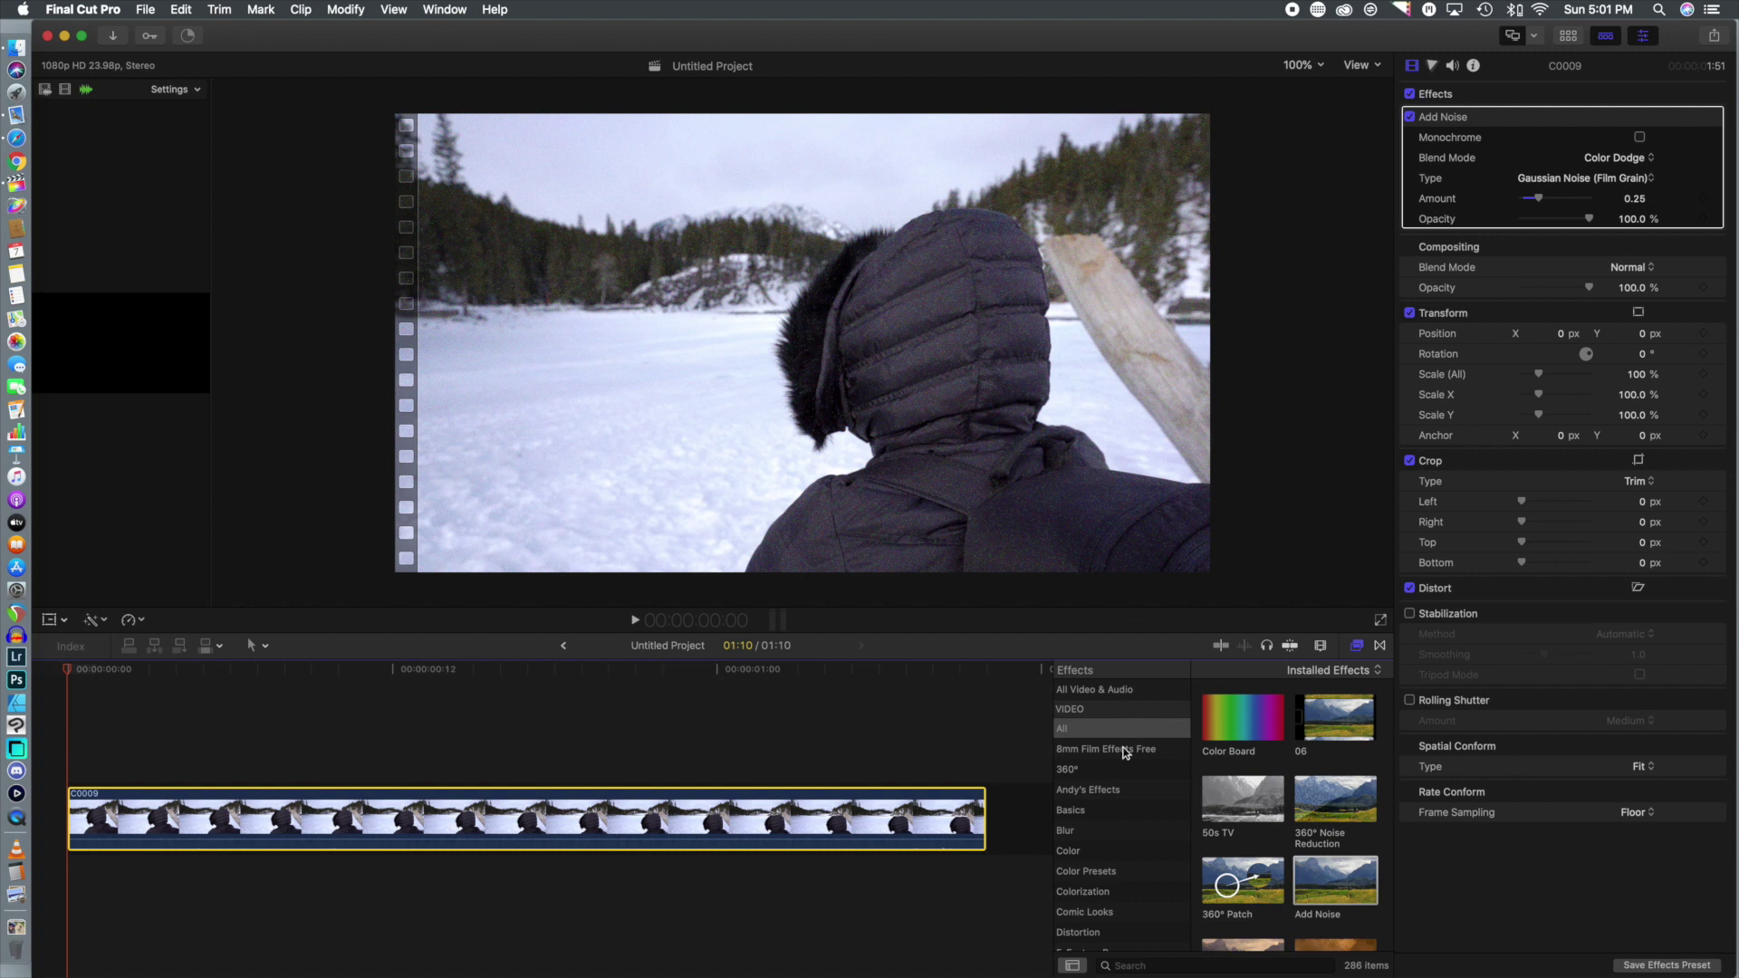
Add a Gaussian blur from the Blur category to the clip and fine-tune the noise amount.
{"action": "left_click", "coordinate": [1069, 831]}
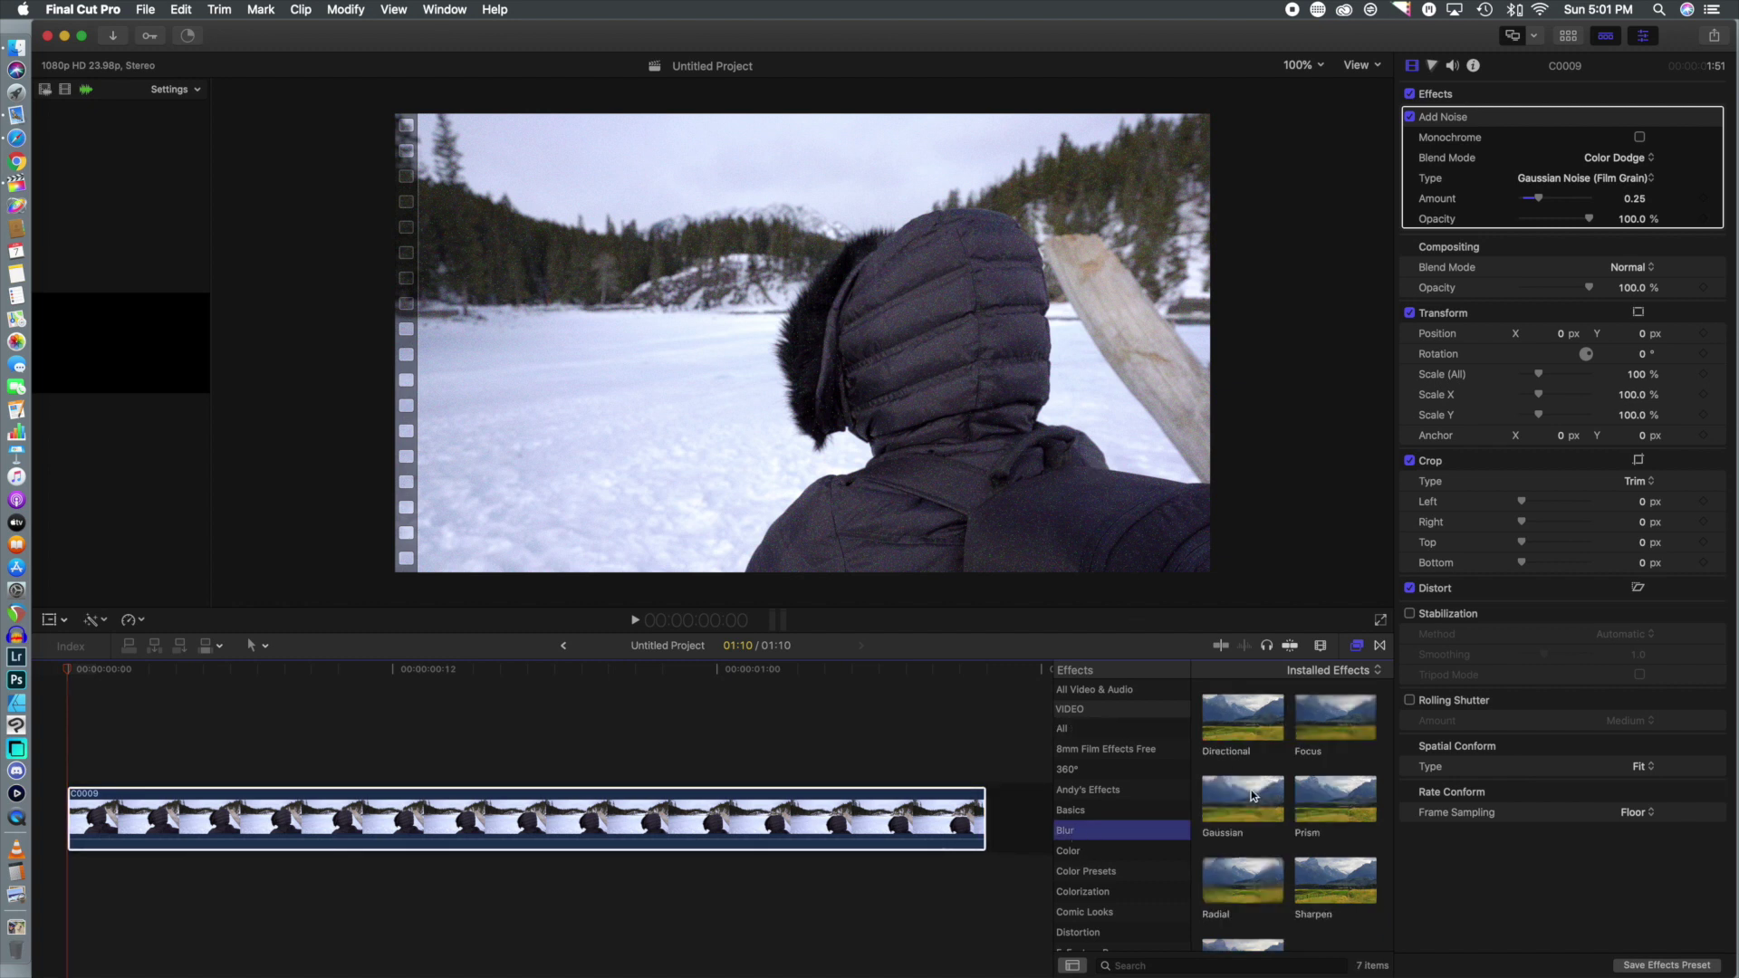
{"action": "left_click_drag", "start_coordinate": [1245, 797], "coordinate": [750, 805]}
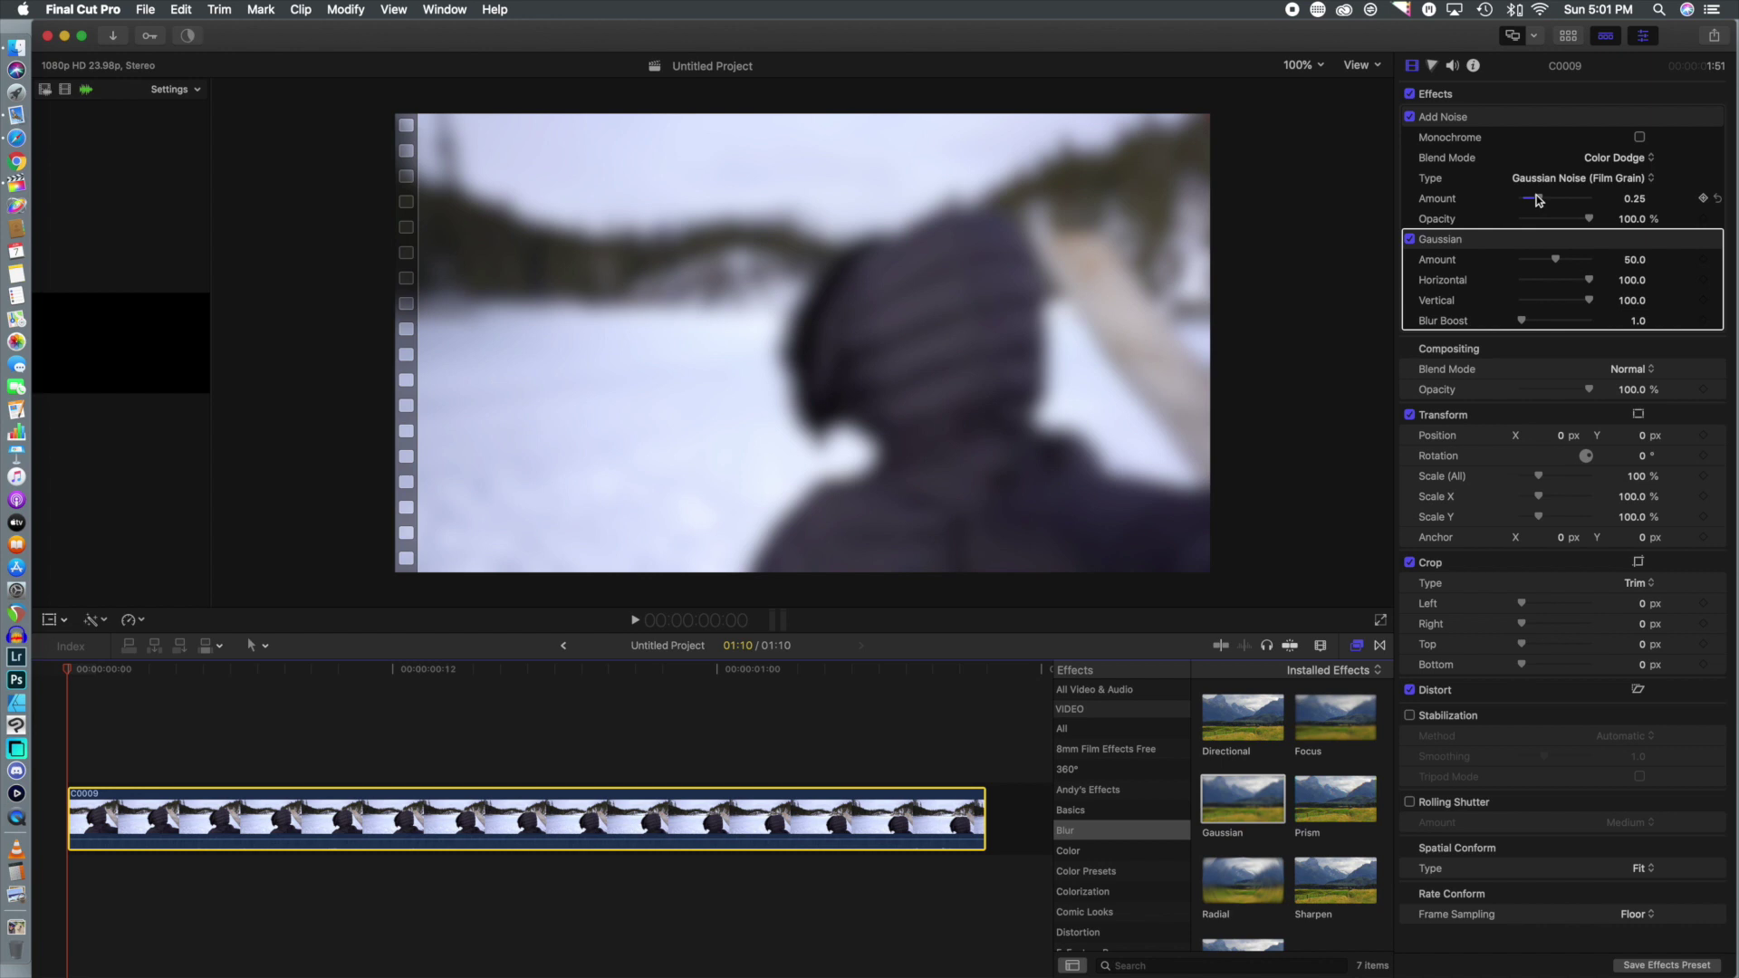
{"action": "left_click_drag", "start_coordinate": [1537, 200], "coordinate": [1532, 201]}
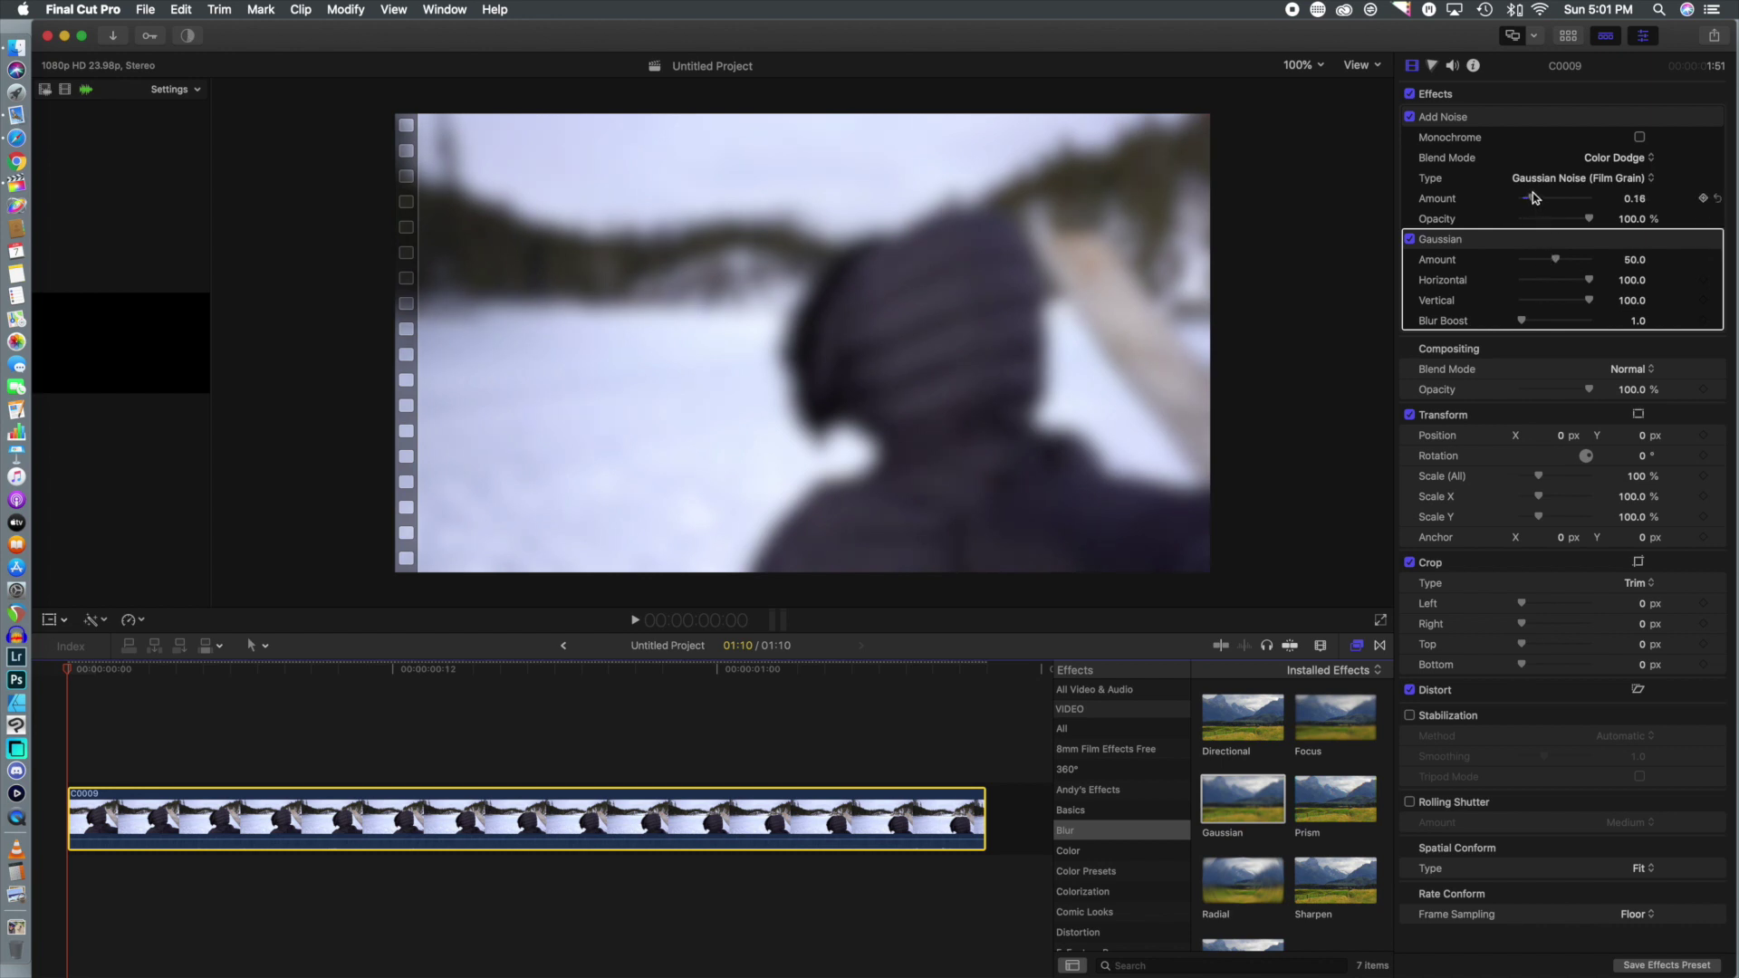
{"action": "left_click_drag", "start_coordinate": [1531, 201], "coordinate": [1539, 200]}
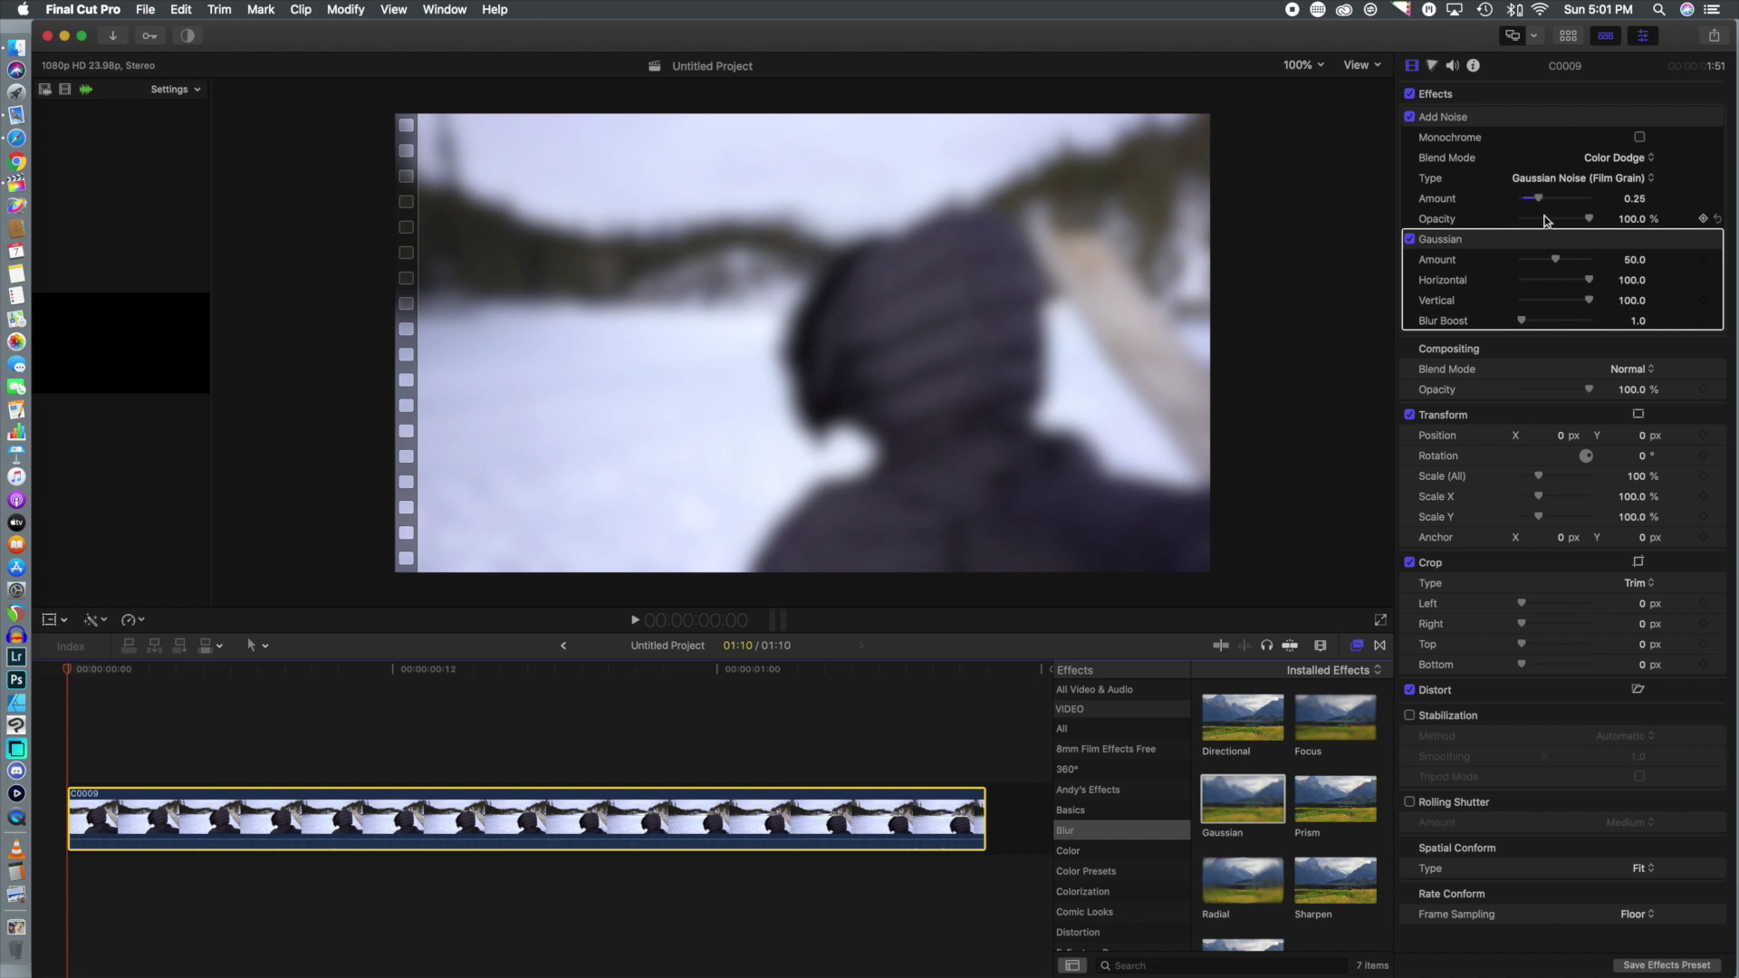
Dial the Gaussian blur amount down to a subtle 2.94.
{"action": "left_click_drag", "start_coordinate": [1555, 260], "coordinate": [1523, 263]}
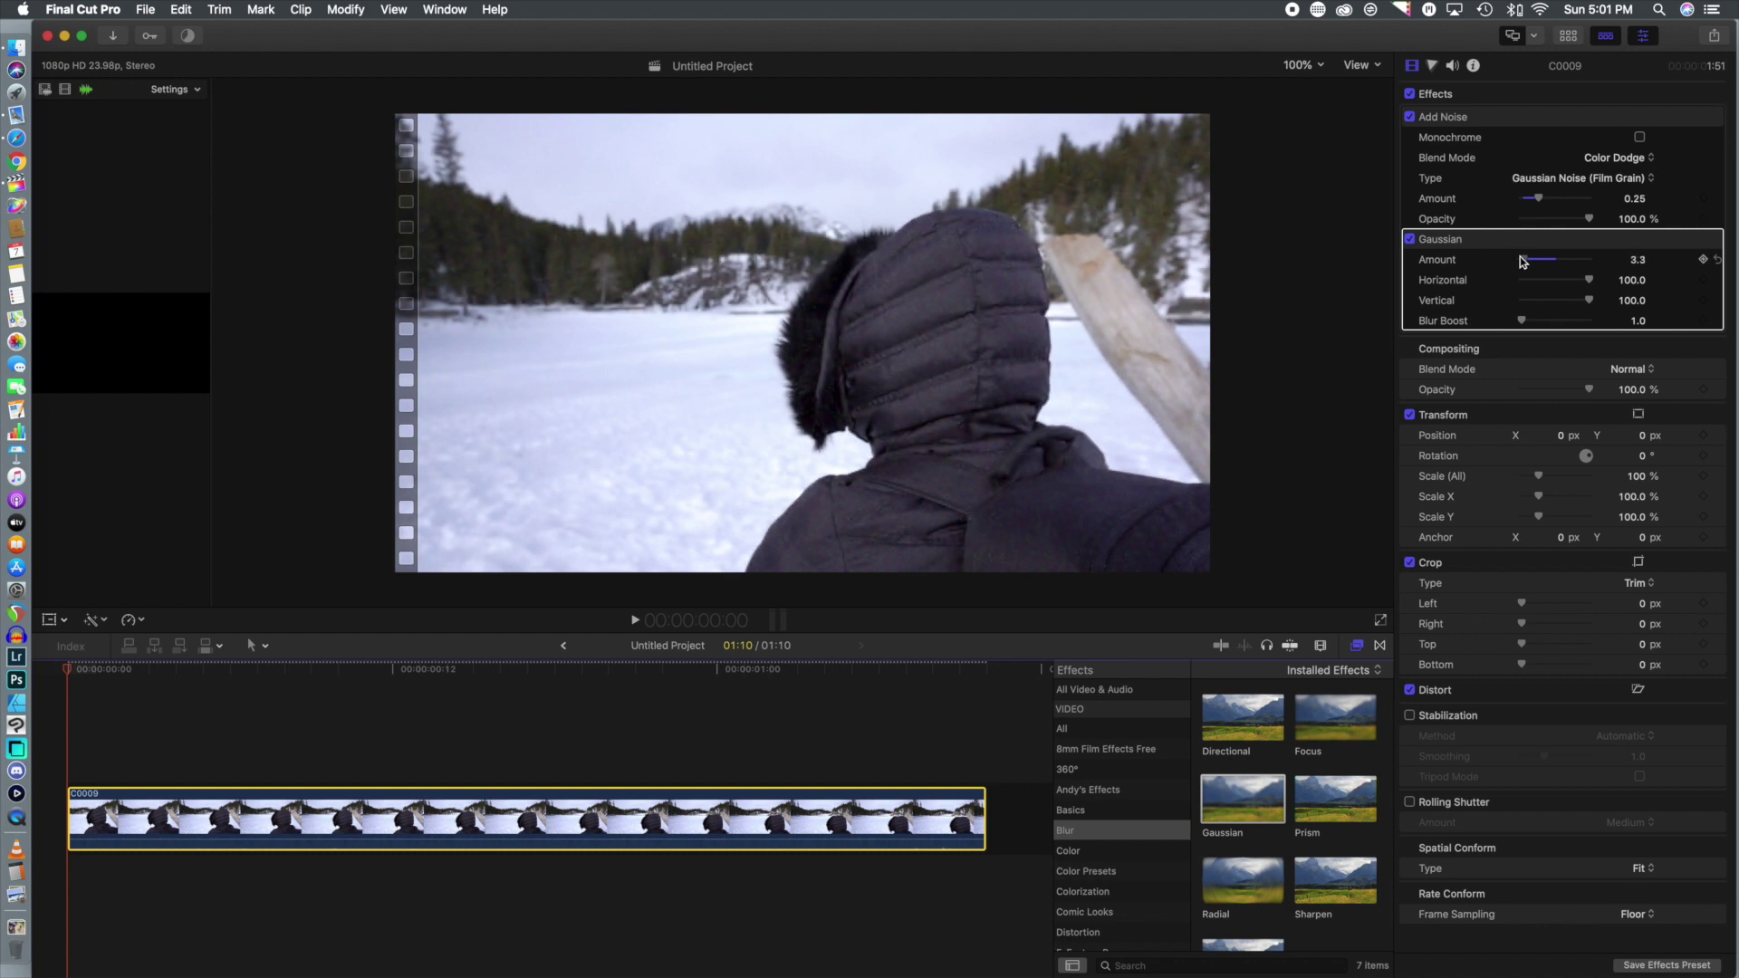
{"action": "left_click_drag", "start_coordinate": [1521, 261], "coordinate": [1520, 262]}
{"action": "left_click_drag", "start_coordinate": [1520, 262], "coordinate": [1522, 262]}
{"action": "left_click_drag", "start_coordinate": [1523, 262], "coordinate": [1524, 262]}
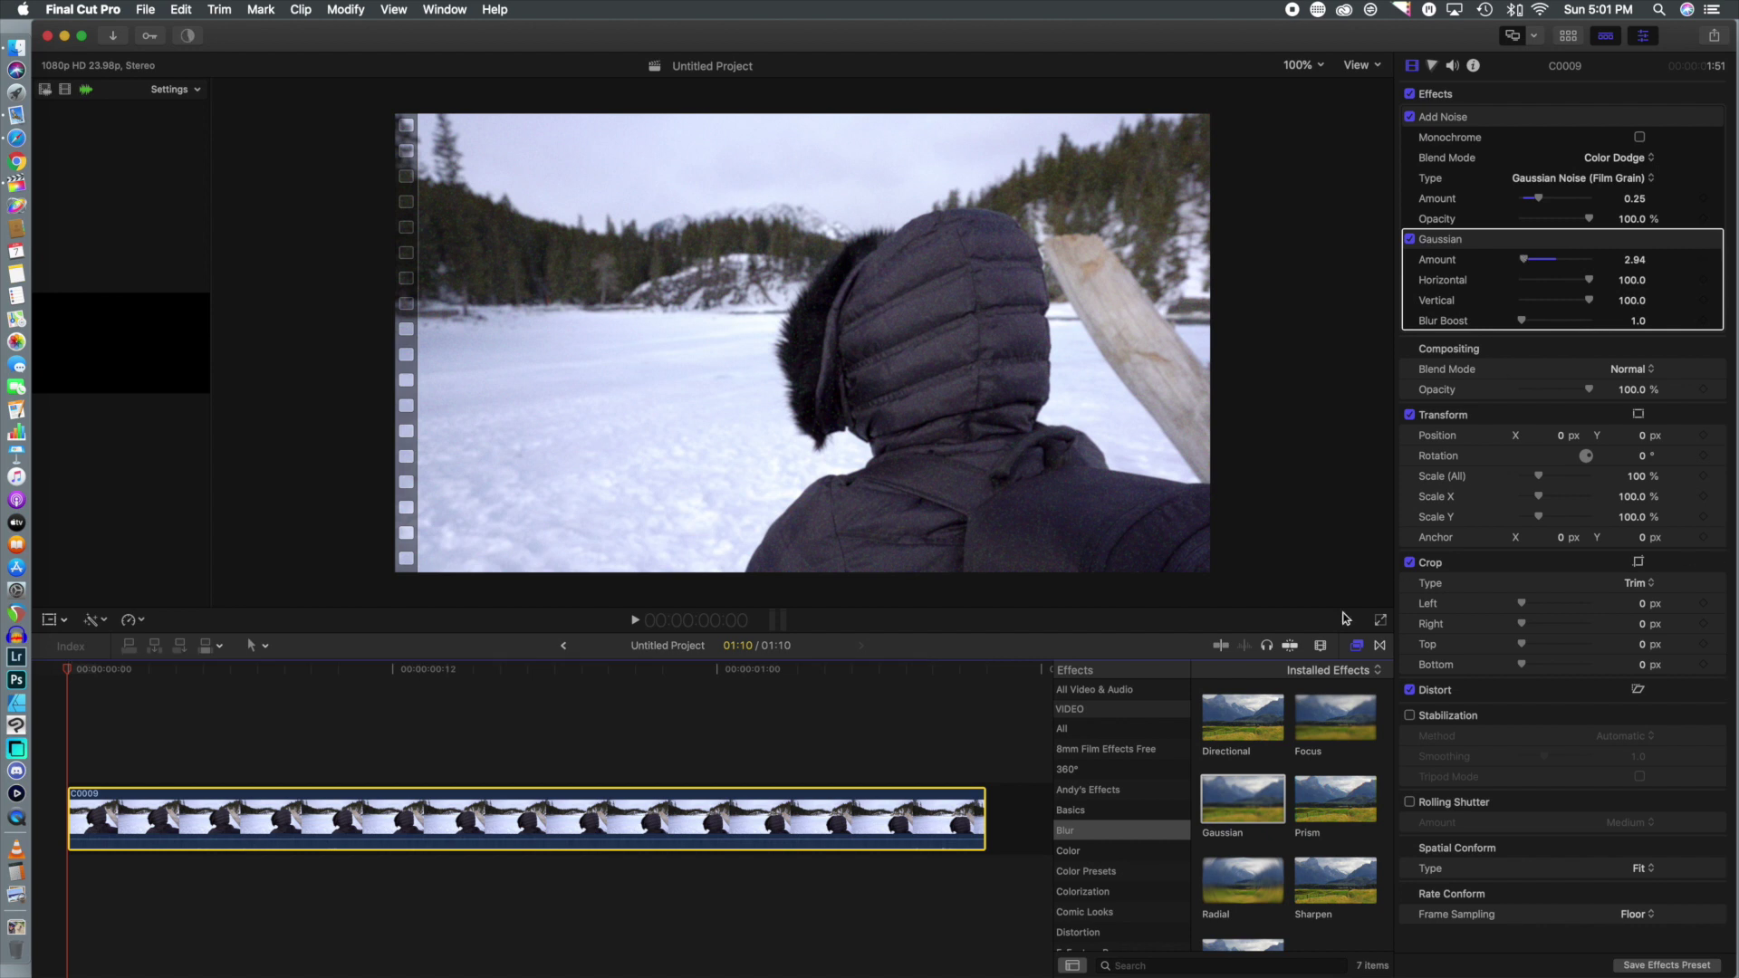
Search for 'shar', apply Sharpen to the clip, and raise its amount to 8.19.
{"action": "left_click", "coordinate": [1148, 965]}
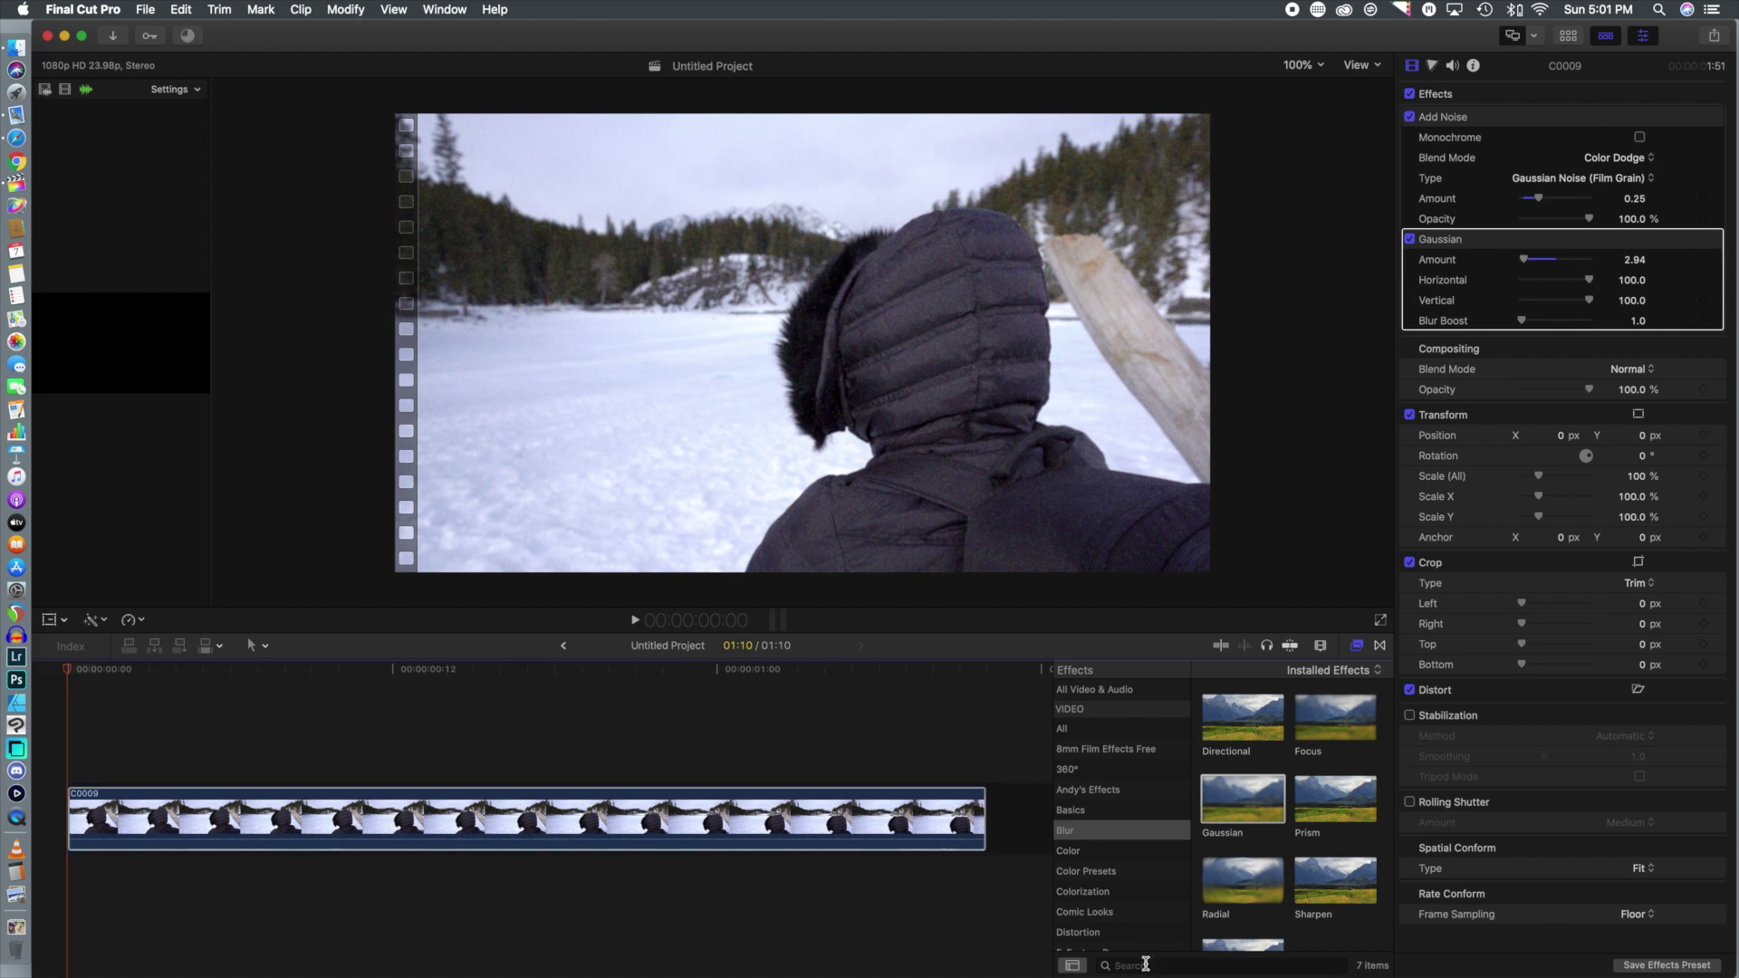
{"action": "type", "text": "sharpen"}
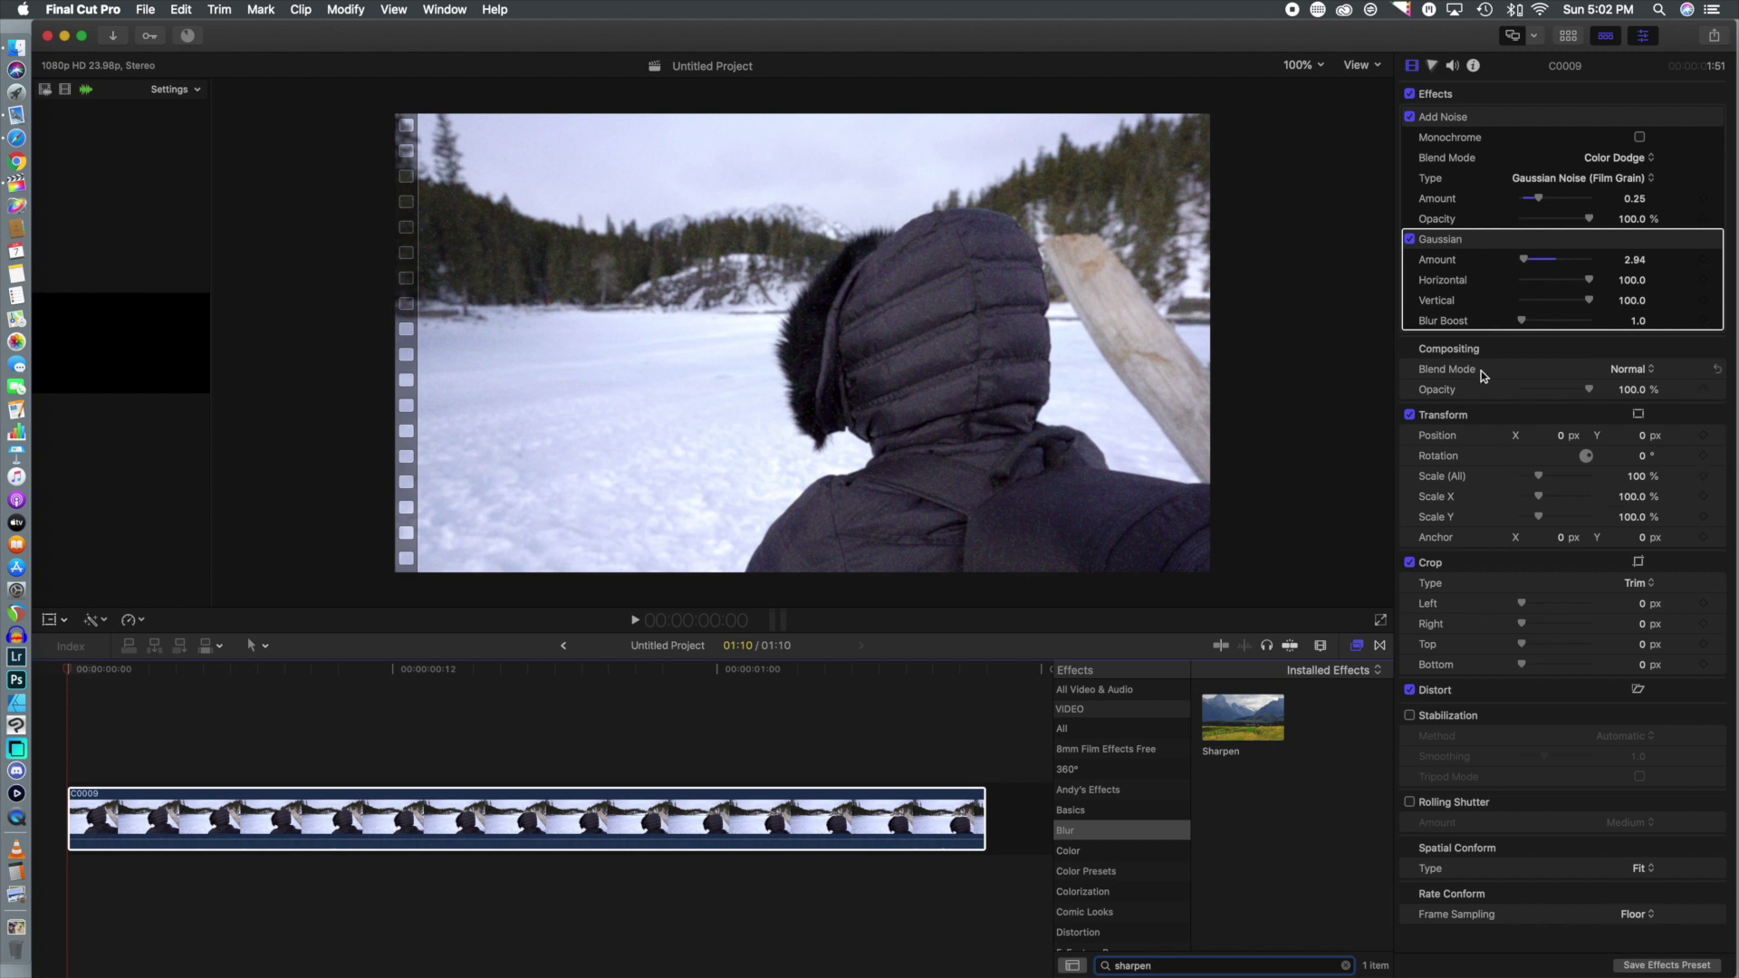
{"action": "left_click_drag", "start_coordinate": [1247, 736], "coordinate": [731, 828]}
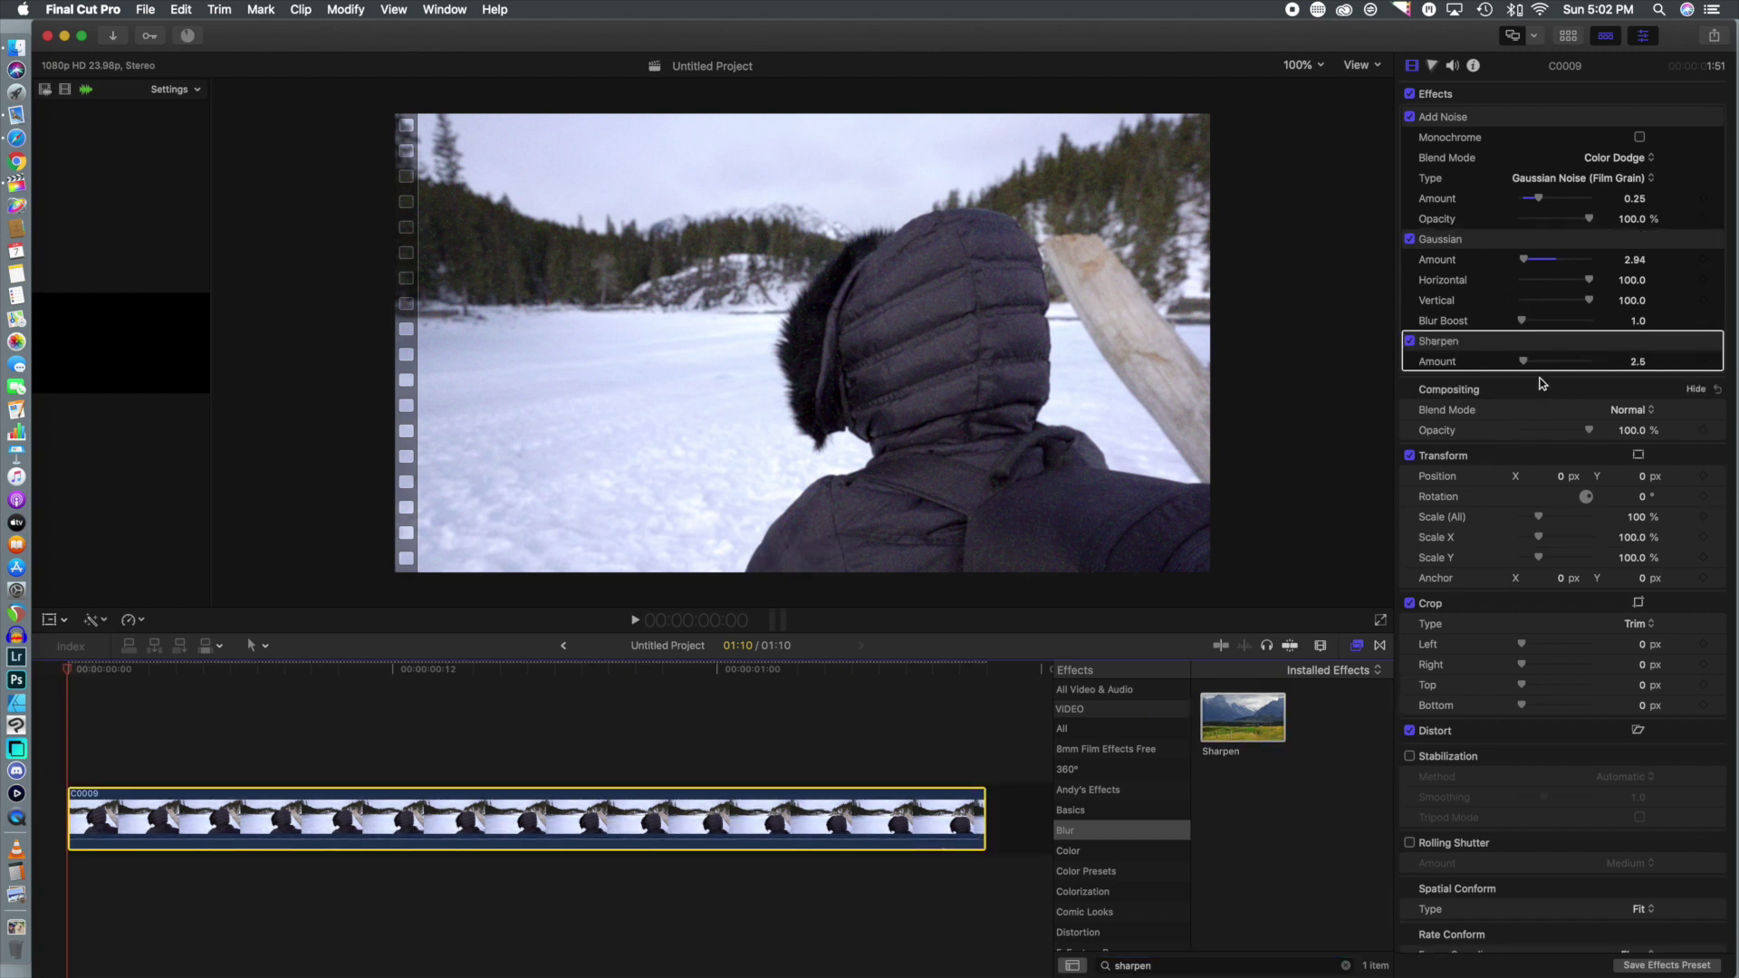
{"action": "left_click_drag", "start_coordinate": [1525, 361], "coordinate": [1529, 364]}
{"action": "left_click_drag", "start_coordinate": [1529, 365], "coordinate": [1527, 365]}
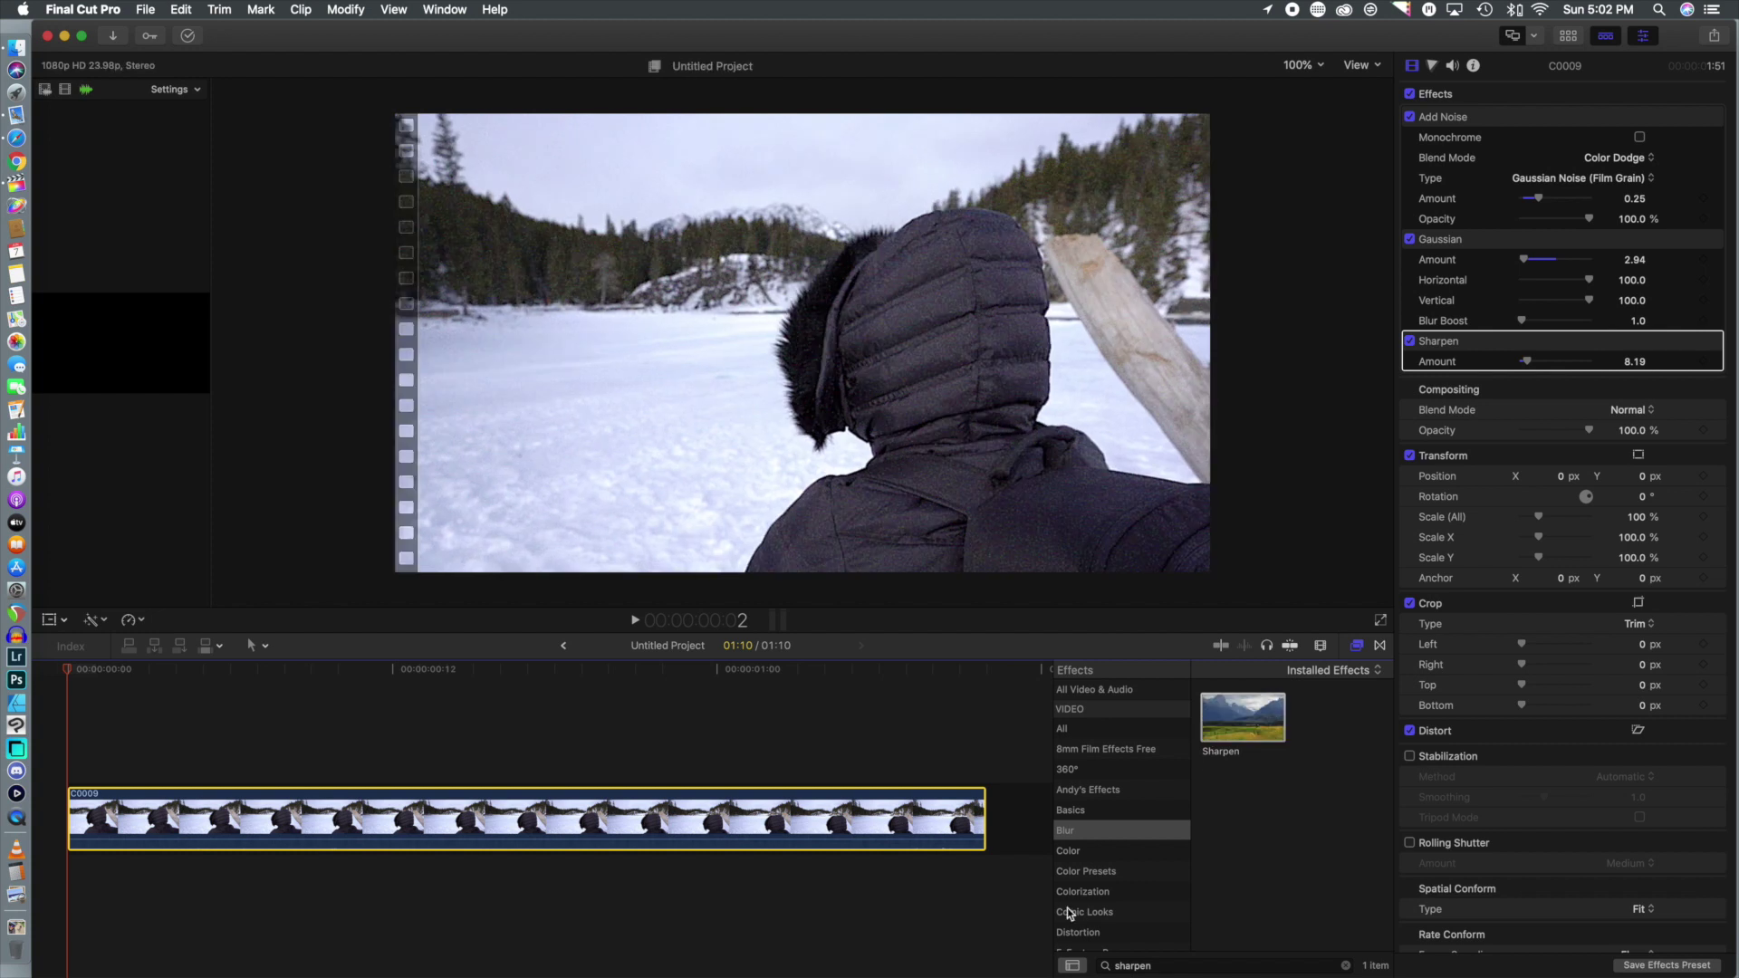
{"action": "scroll", "coordinate": [1076, 913], "scroll_direction": "down", "scroll_amount": 5}
{"action": "scroll", "coordinate": [1076, 912], "scroll_direction": "up", "scroll_amount": 6}
{"action": "left_click", "coordinate": [1145, 966]}
Search the effects for 'bad tv' and apply Bad TV to the clip.
{"action": "double_click", "coordinate": [1145, 966]}
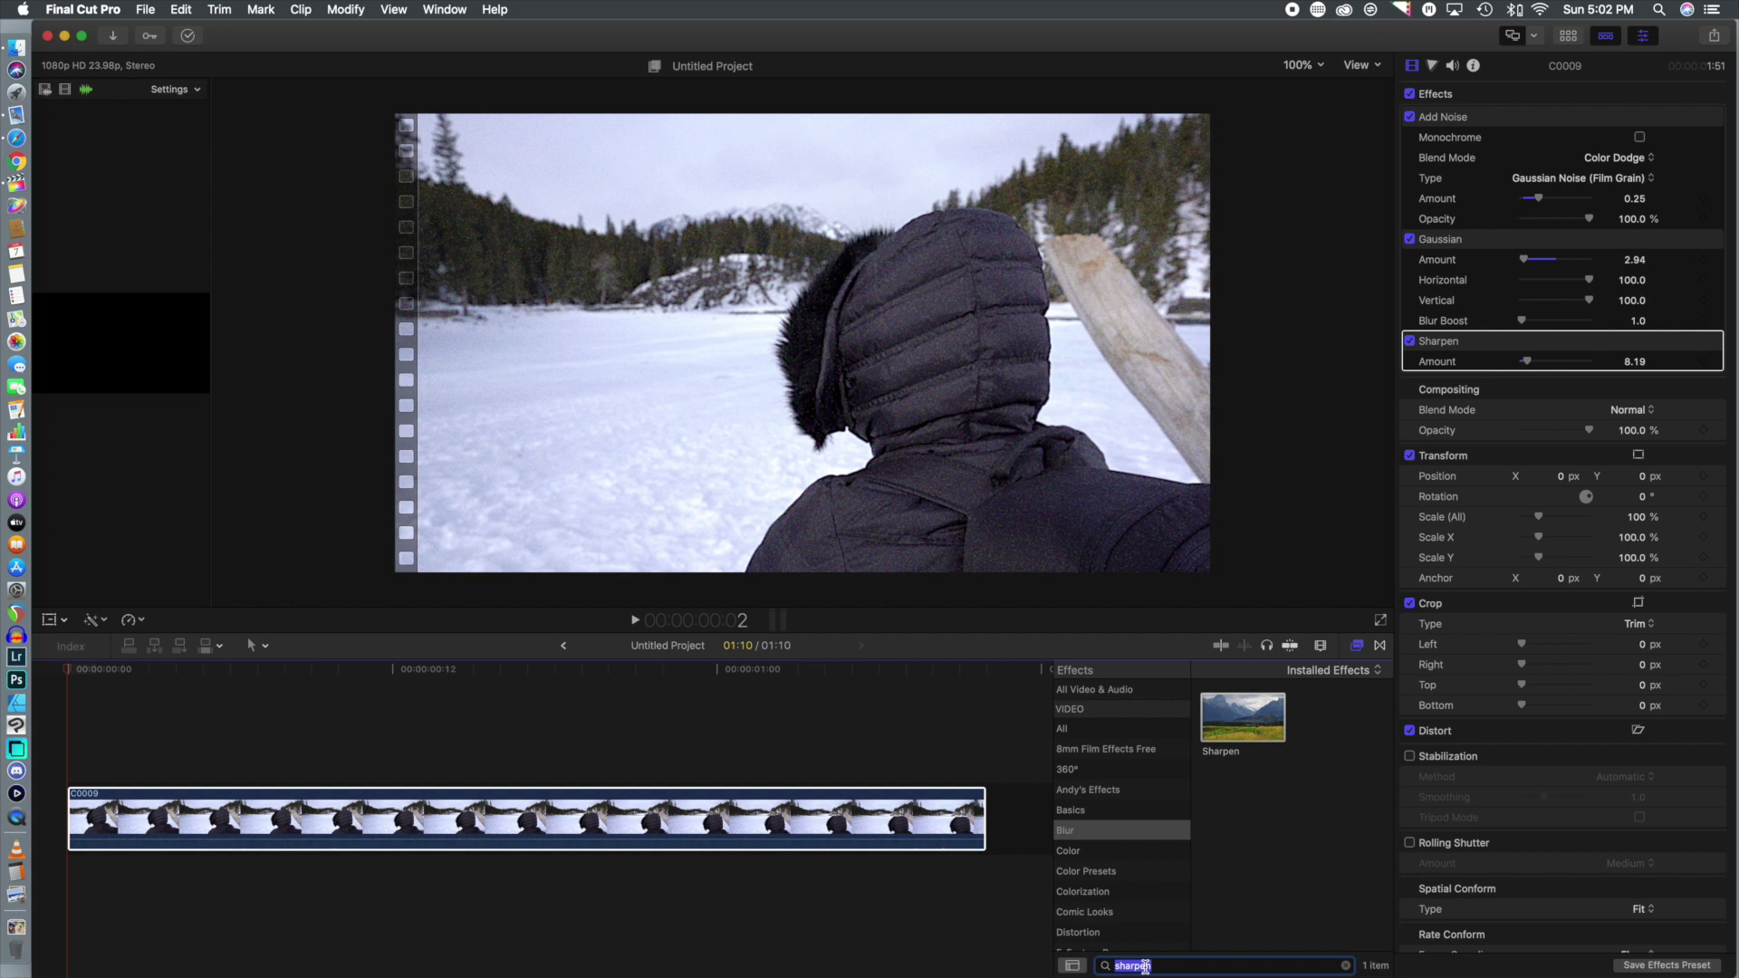
{"action": "type", "text": "bad t"}
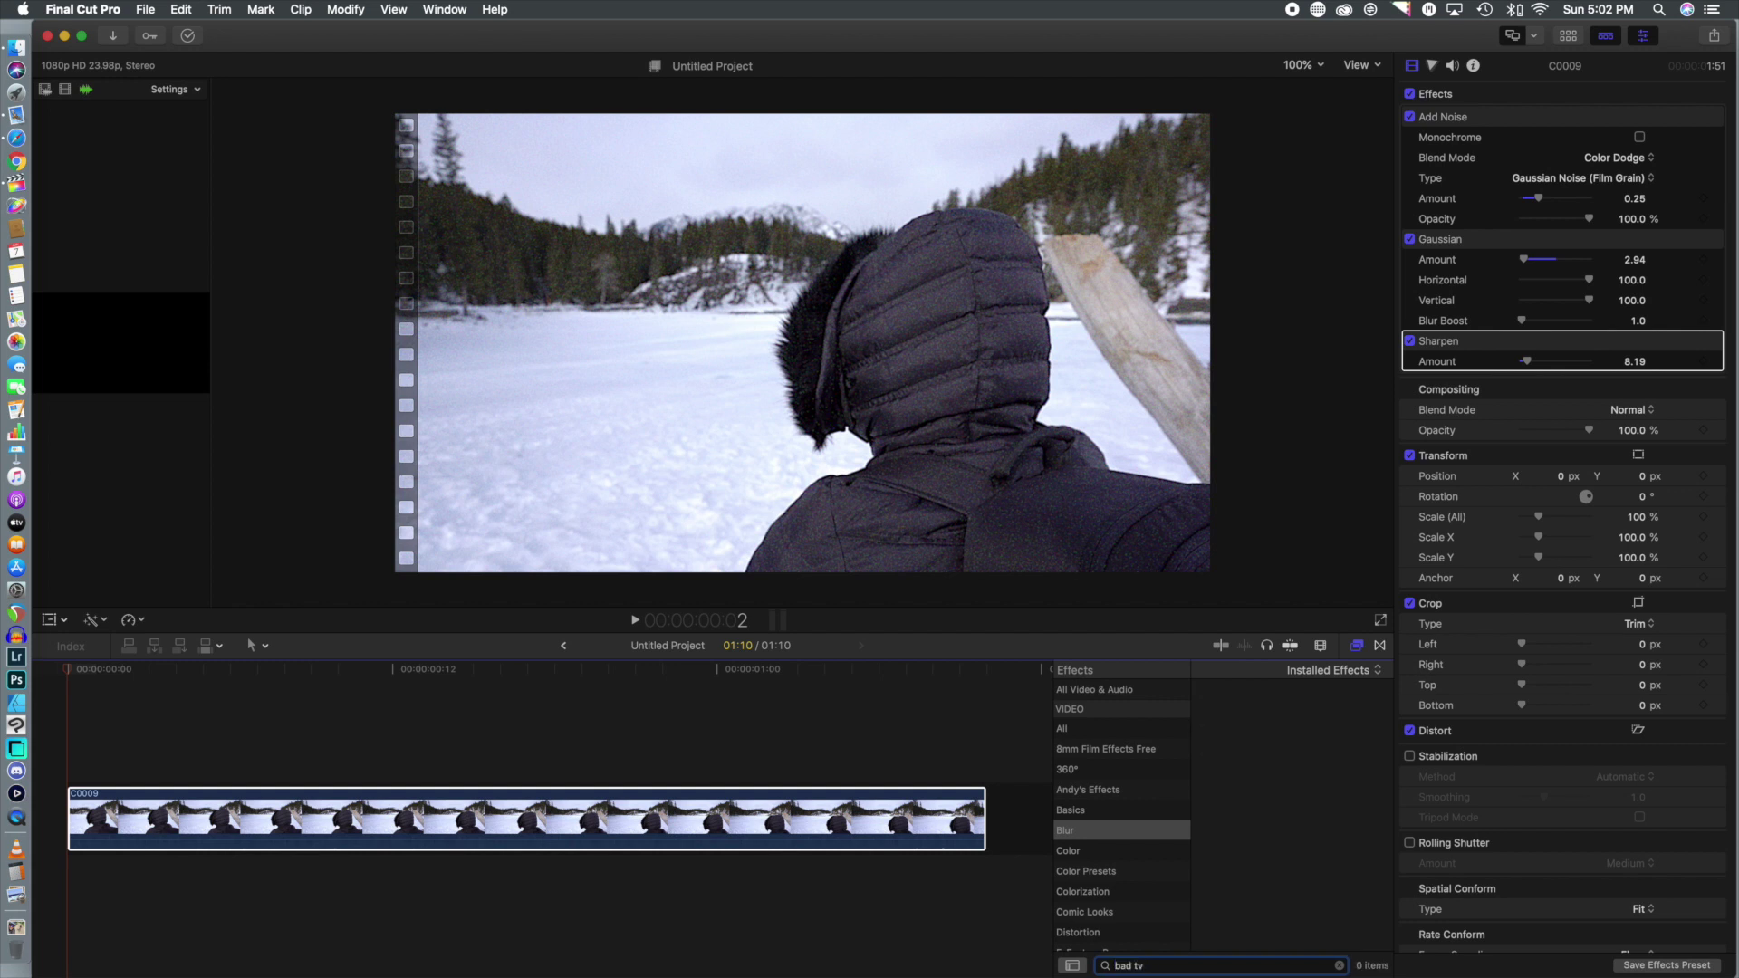
{"action": "type", "text": "v"}
{"action": "key", "text": "super+a"}
{"action": "scroll", "coordinate": [1124, 761], "scroll_direction": "up", "scroll_amount": 2}
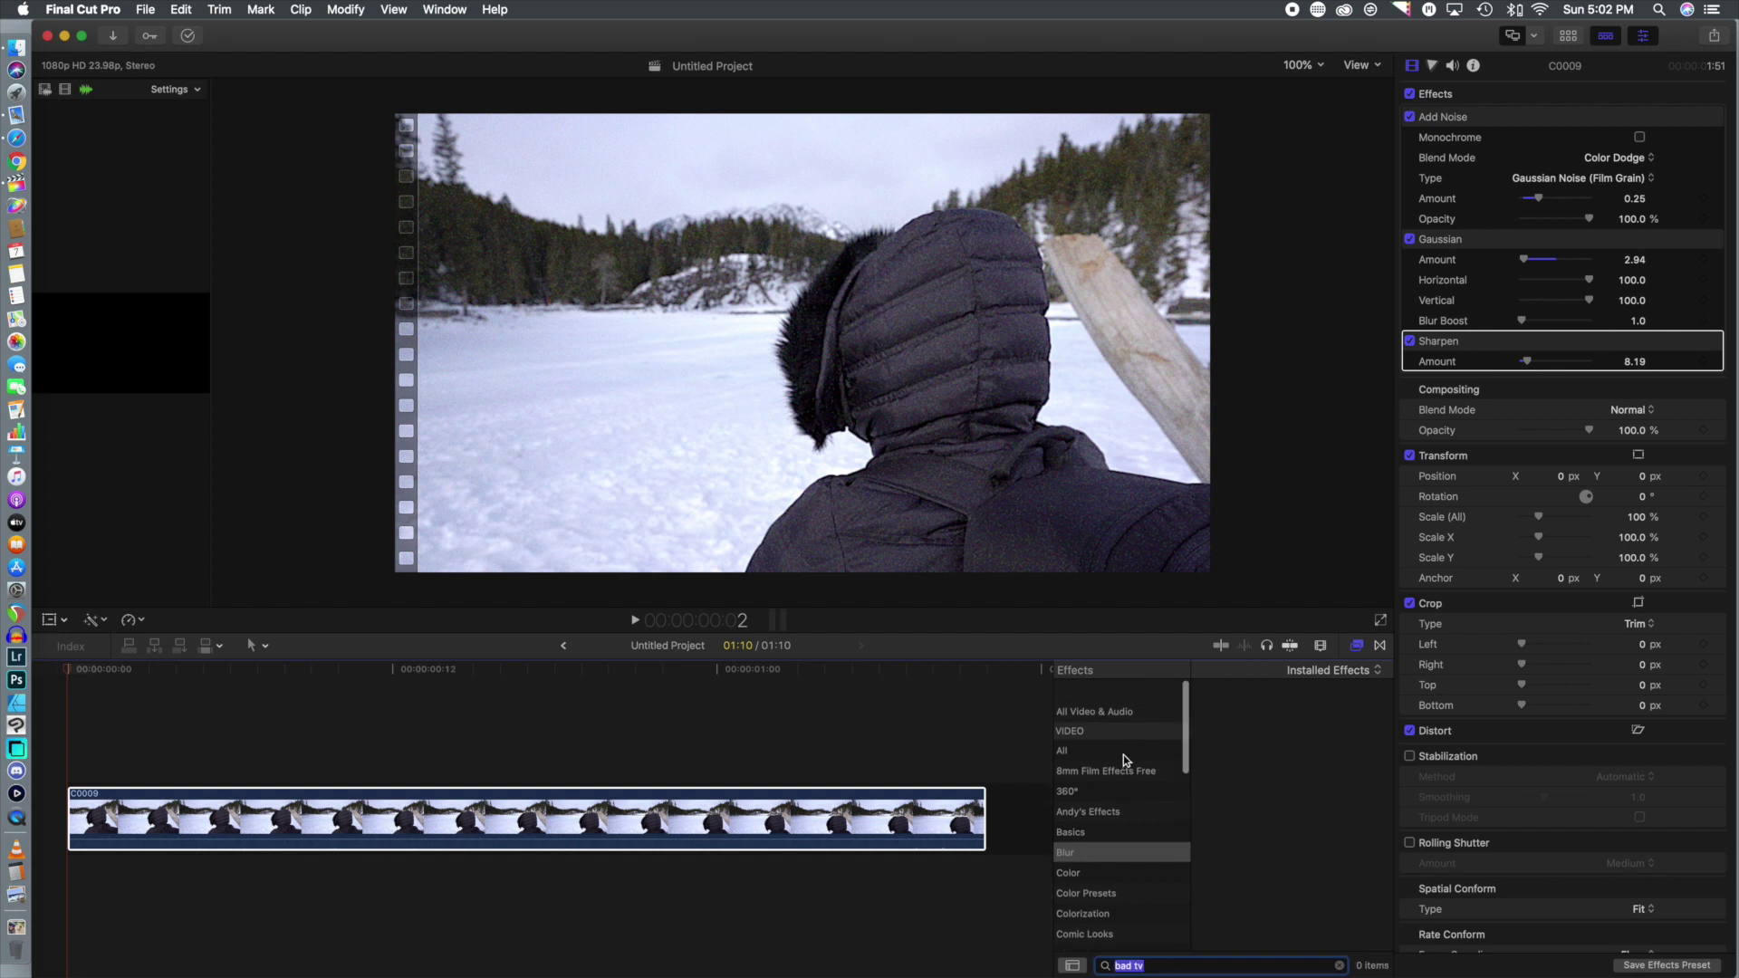
{"action": "left_click", "coordinate": [1069, 729]}
{"action": "left_click_drag", "start_coordinate": [1243, 716], "coordinate": [831, 801]}
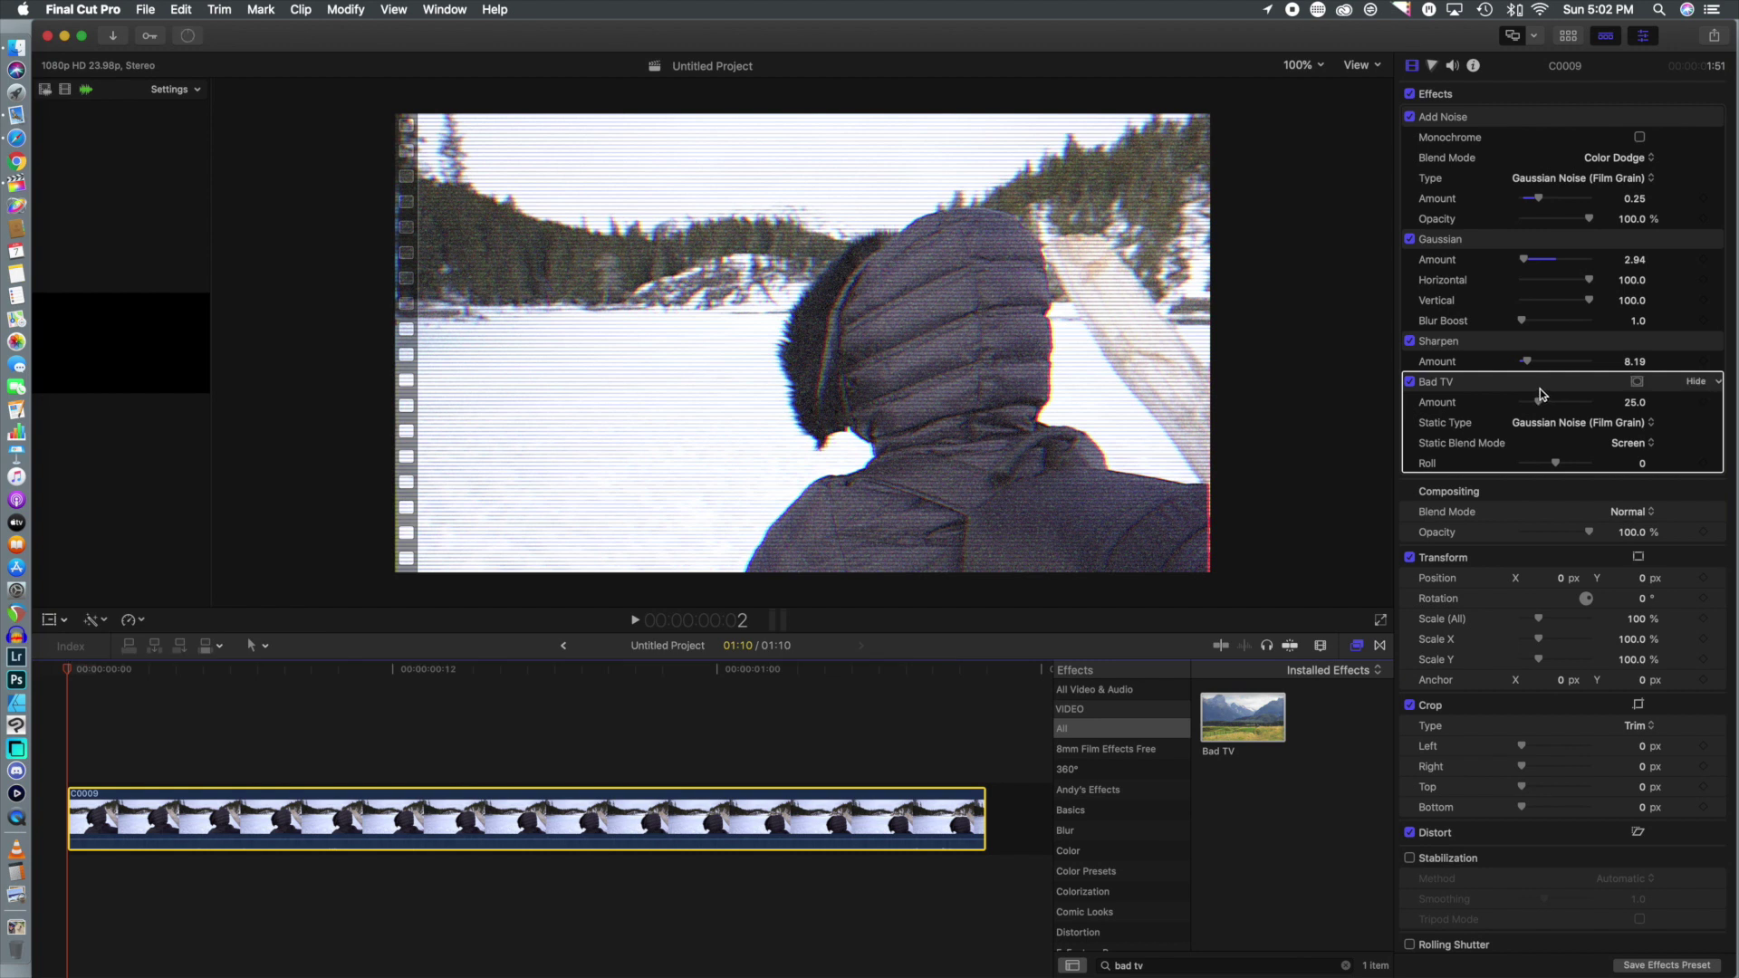
Keep Gaussian Noise (Film Grain) static and set the static blend mode to Soft Light.
{"action": "left_click", "coordinate": [1576, 424]}
{"action": "left_click", "coordinate": [1577, 424]}
{"action": "left_click", "coordinate": [1599, 429]}
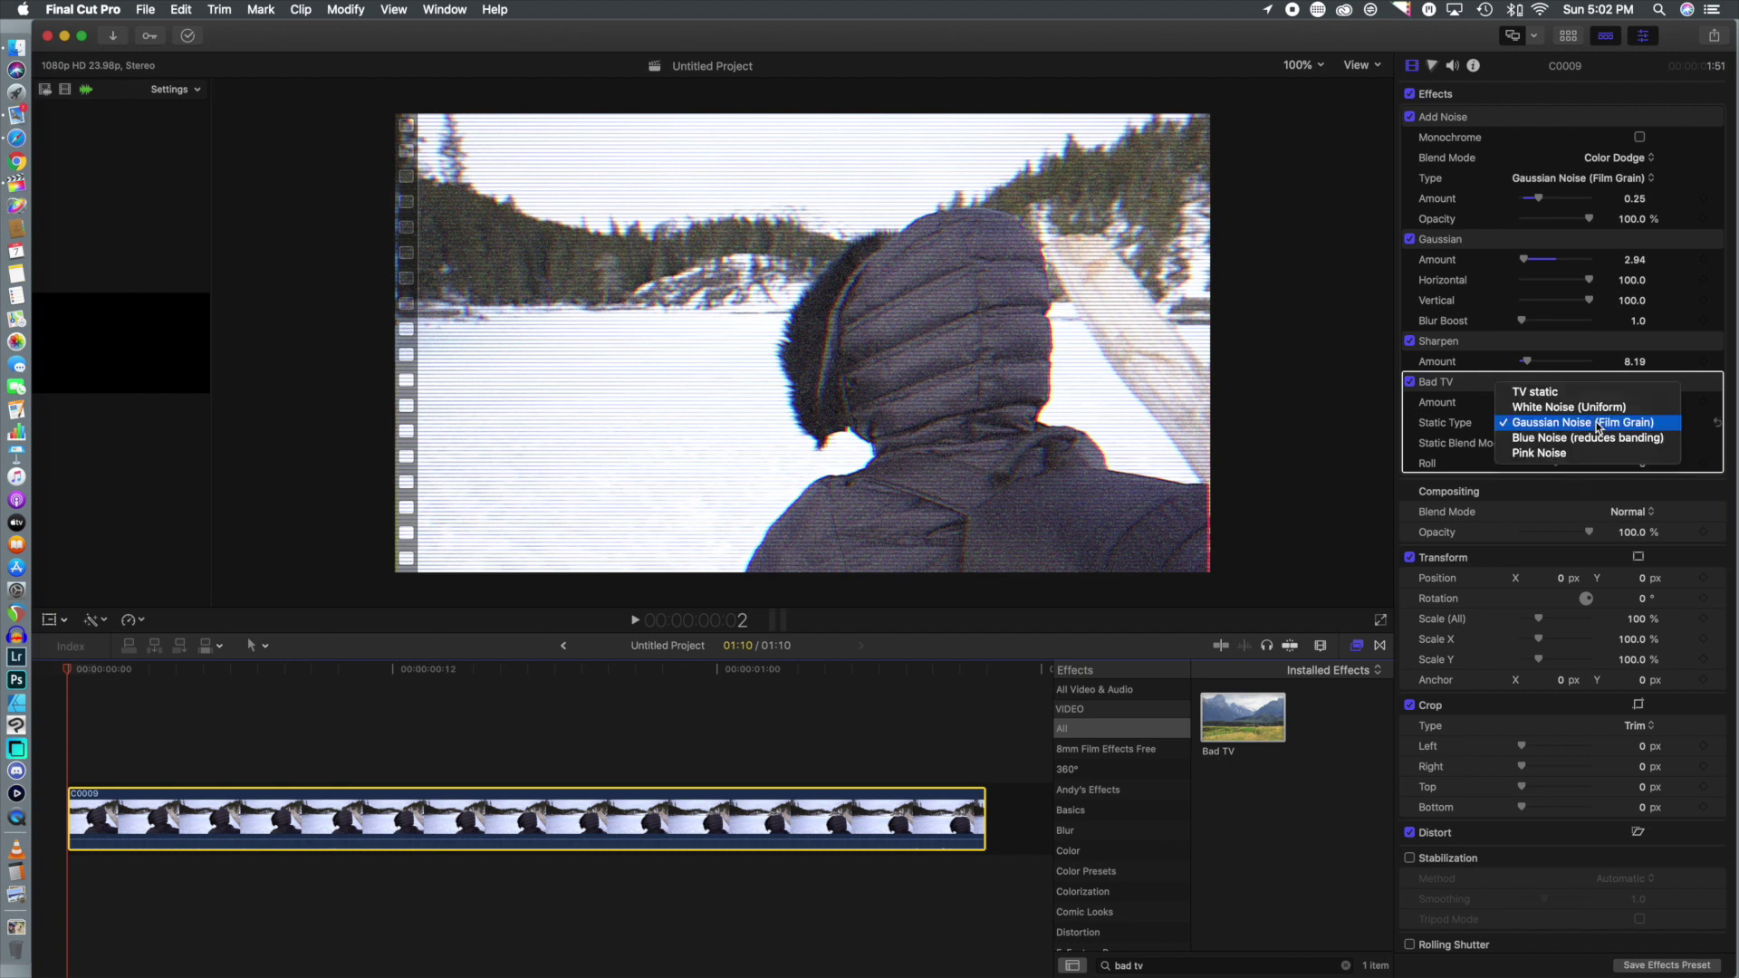
{"action": "left_click", "coordinate": [1598, 429]}
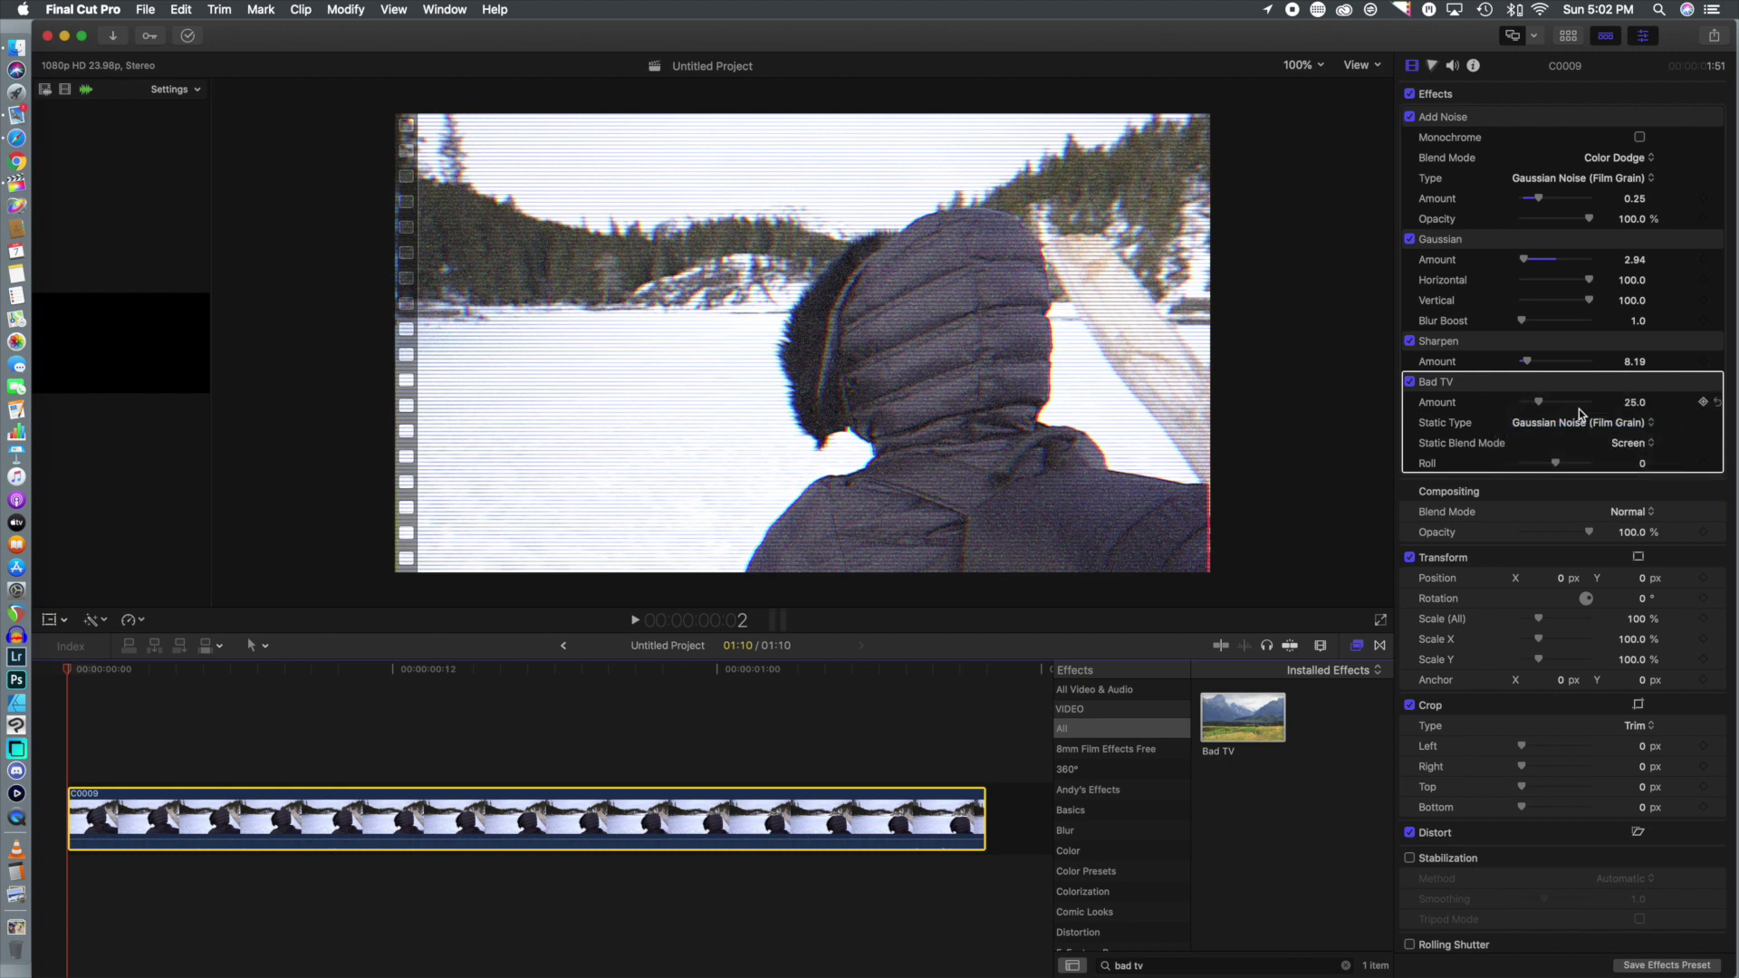
{"action": "left_click", "coordinate": [1636, 445]}
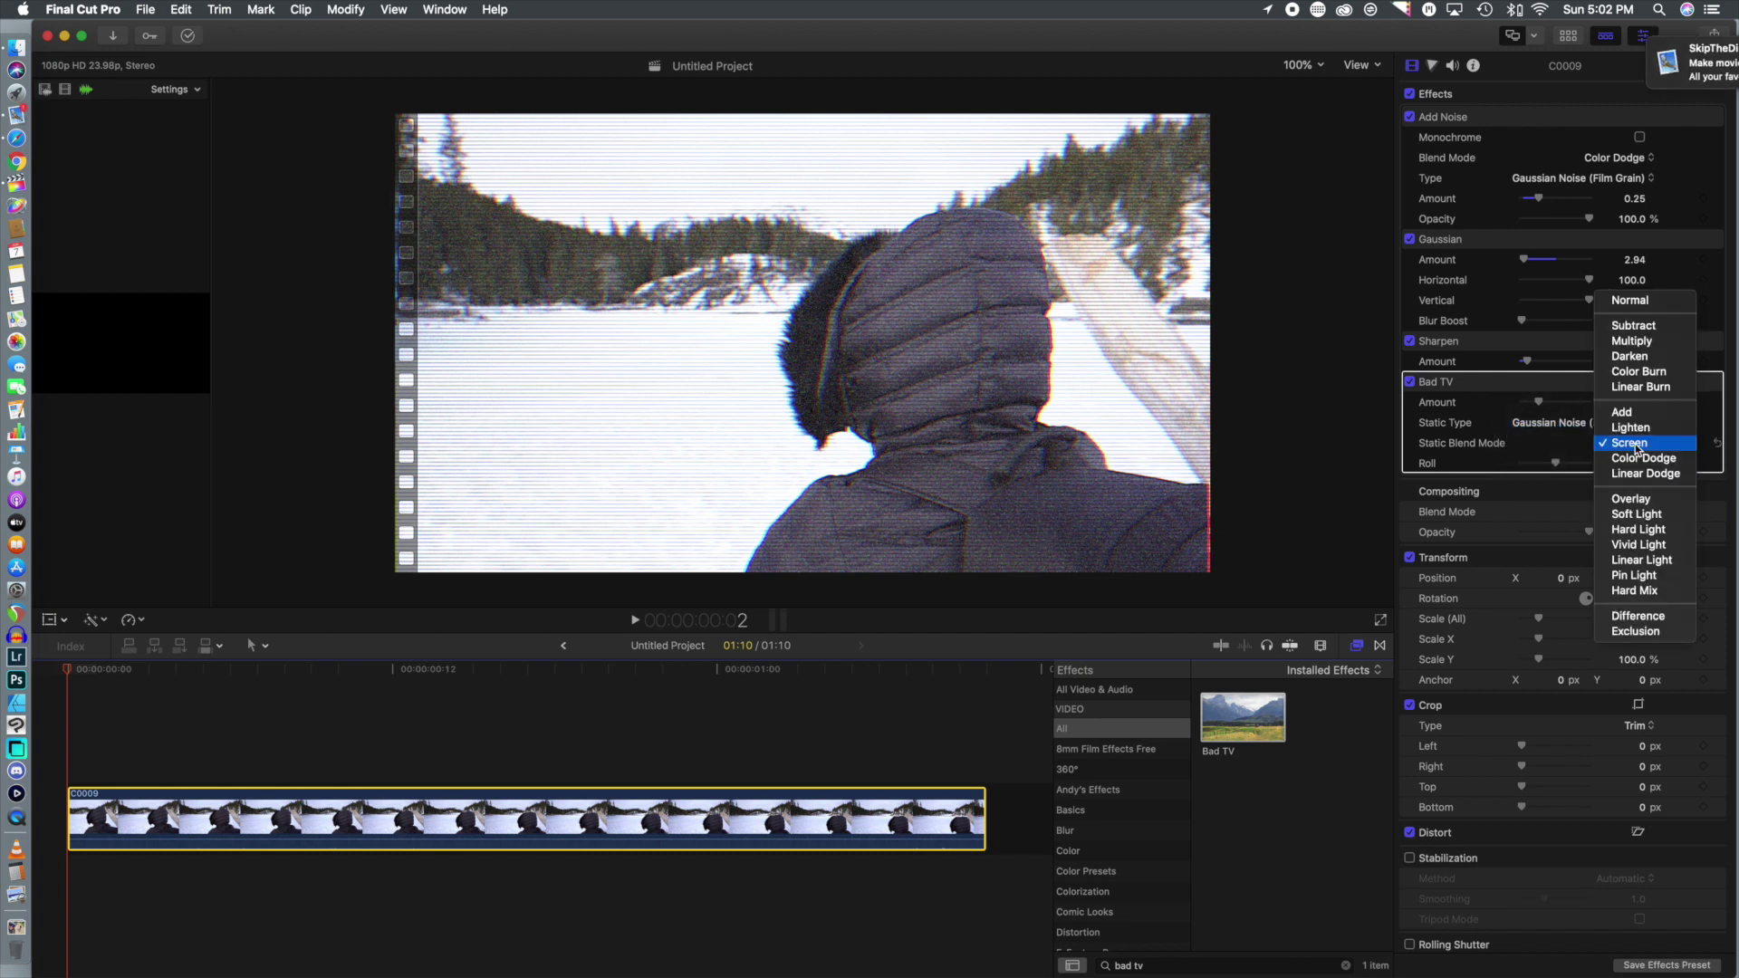
{"action": "left_click", "coordinate": [1644, 514]}
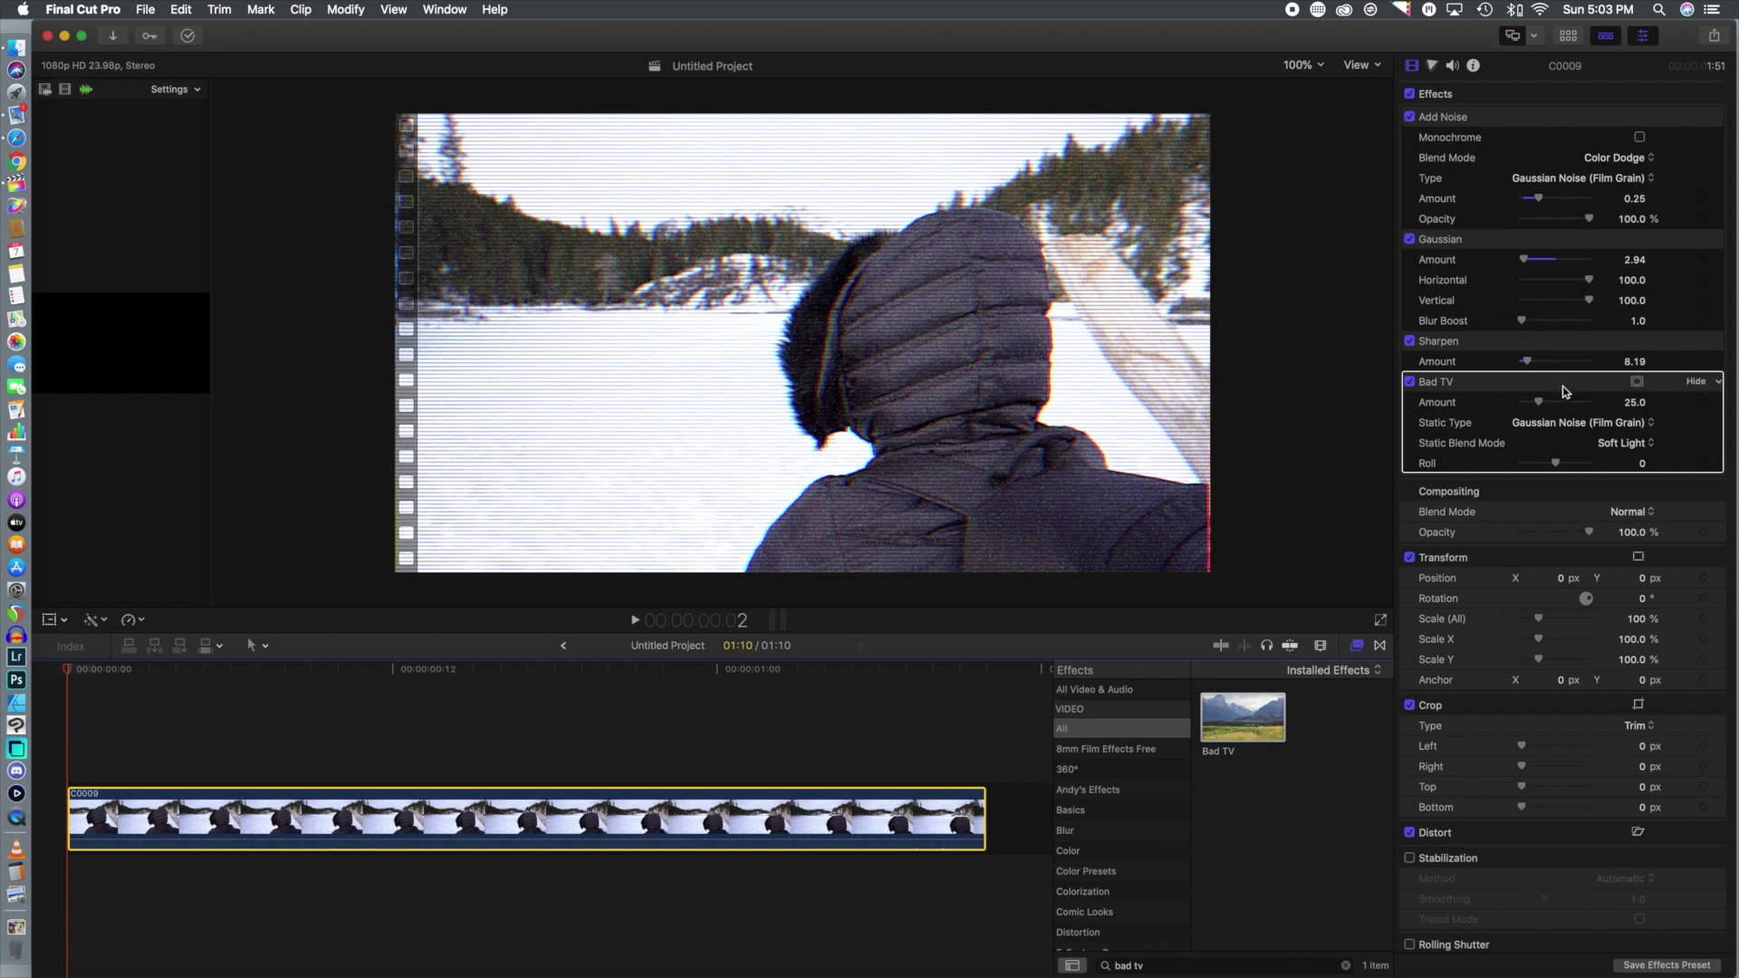
Set the Bad TV amount to 8.78 and leave the roll at 0.
{"action": "left_click_drag", "start_coordinate": [1539, 403], "coordinate": [1531, 409]}
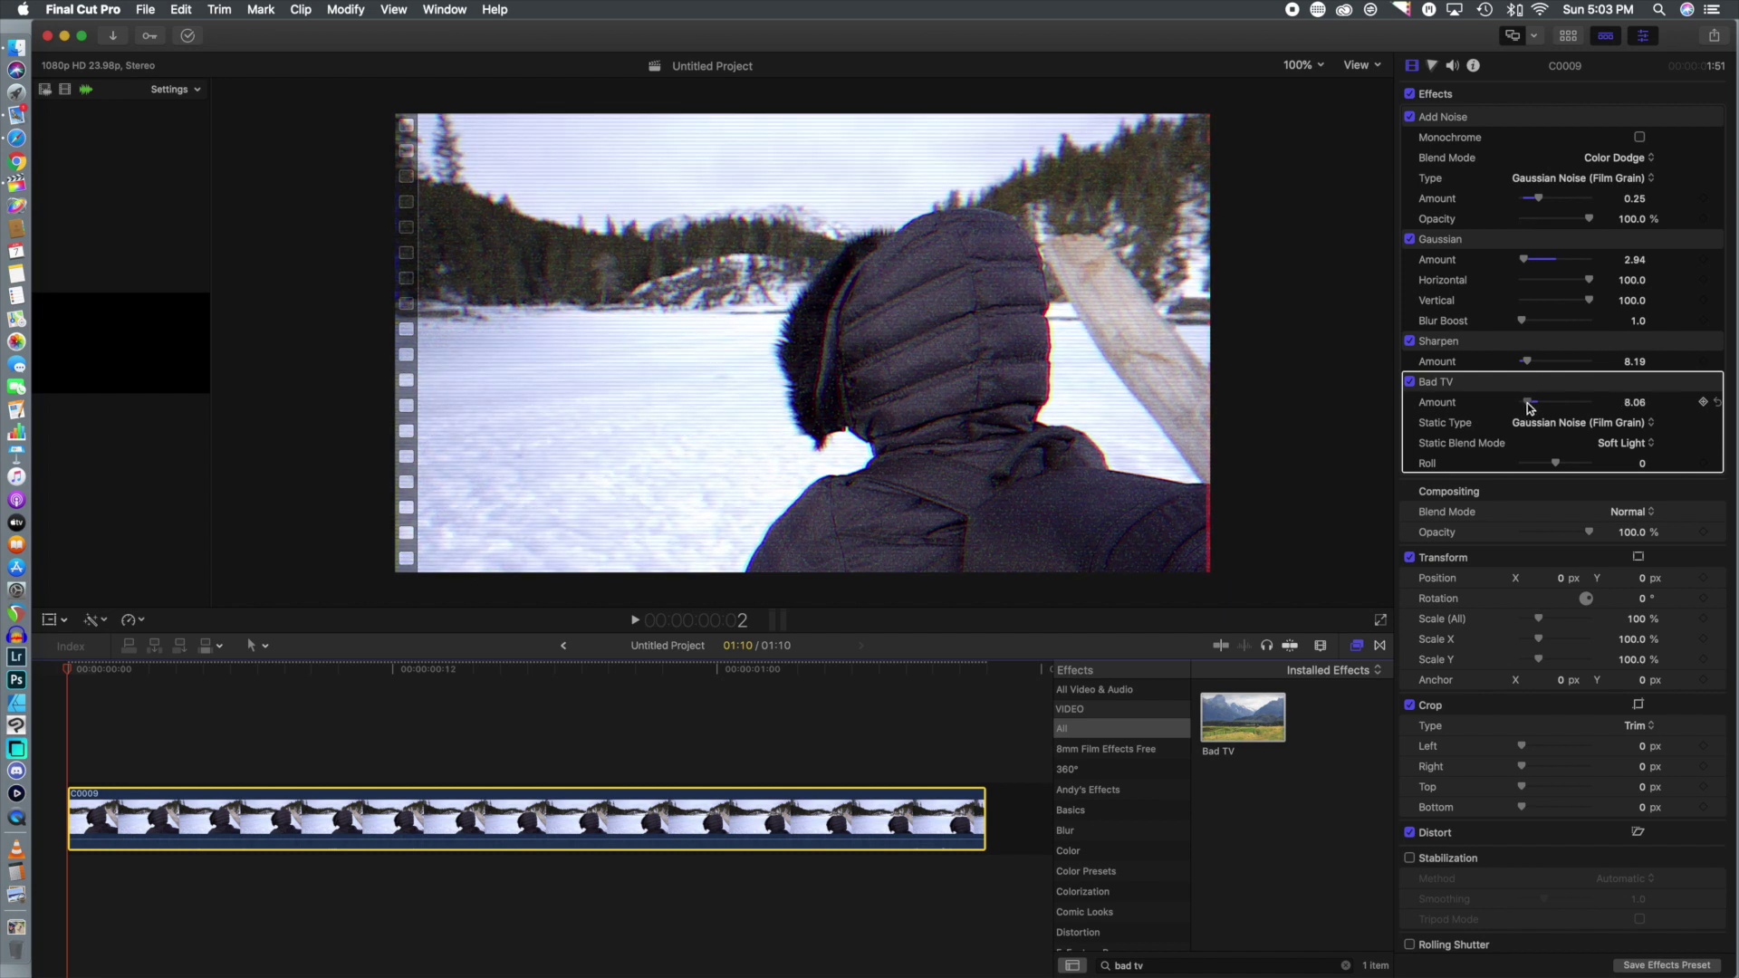
{"action": "left_click_drag", "start_coordinate": [1530, 408], "coordinate": [1531, 407]}
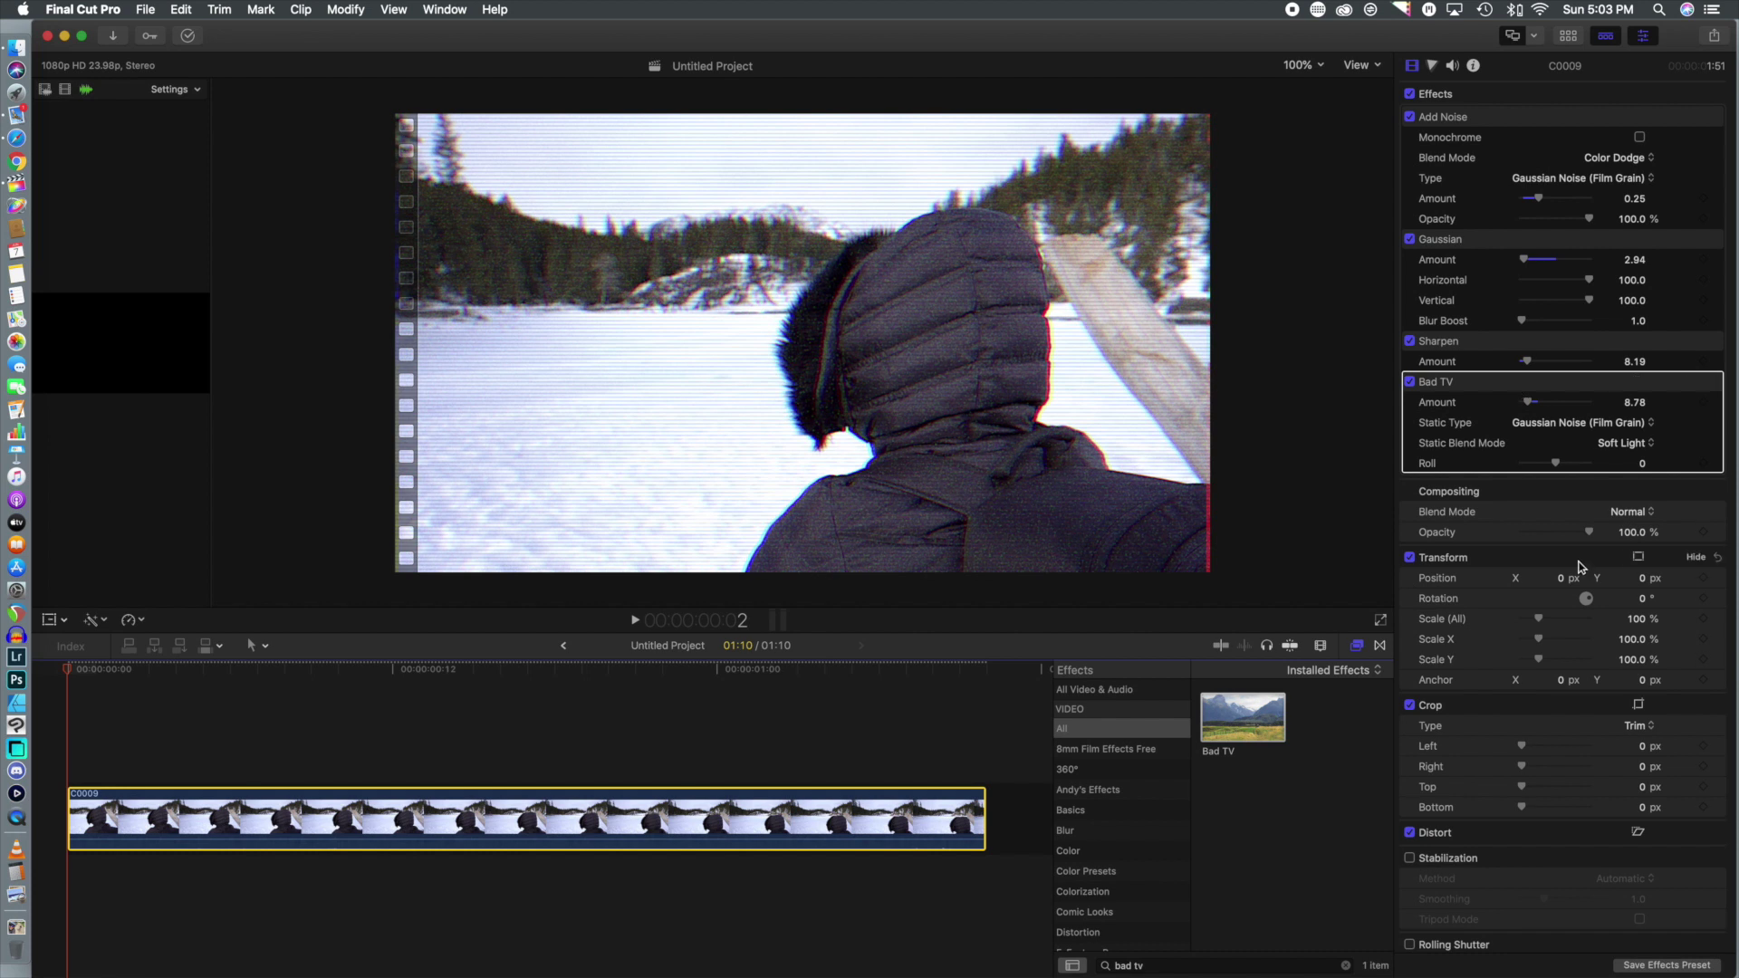
{"action": "left_click_drag", "start_coordinate": [1558, 468], "coordinate": [1560, 469]}
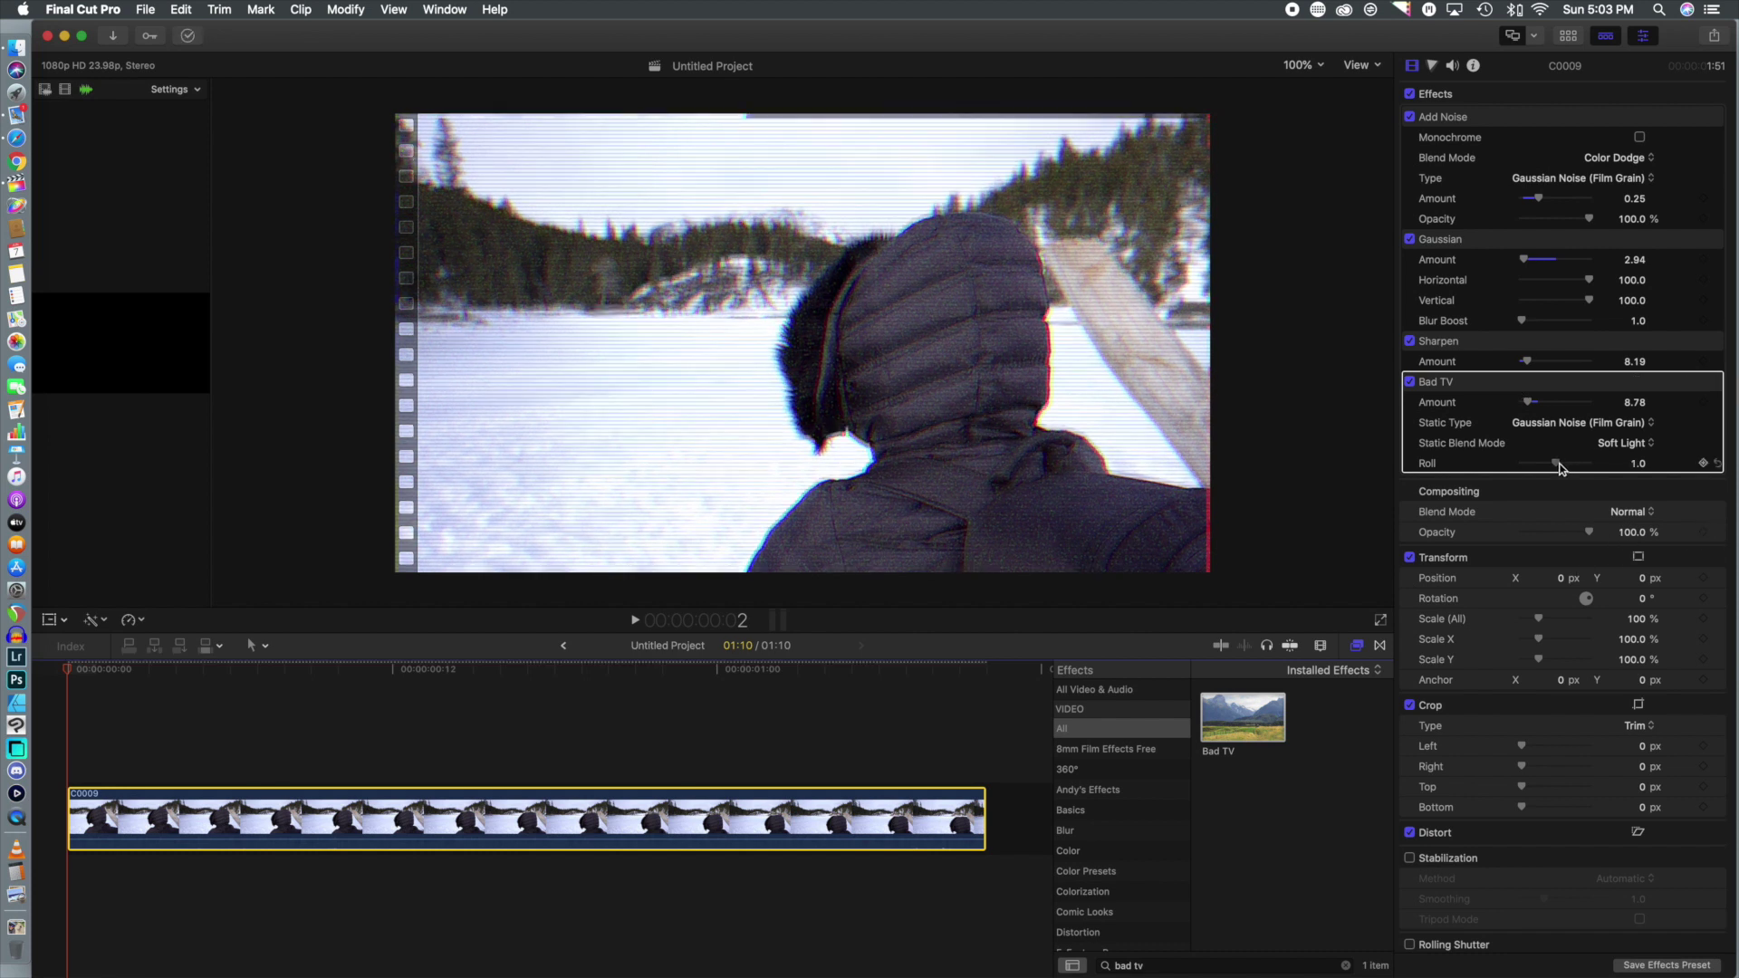
{"action": "left_click_drag", "start_coordinate": [1560, 468], "coordinate": [1561, 468]}
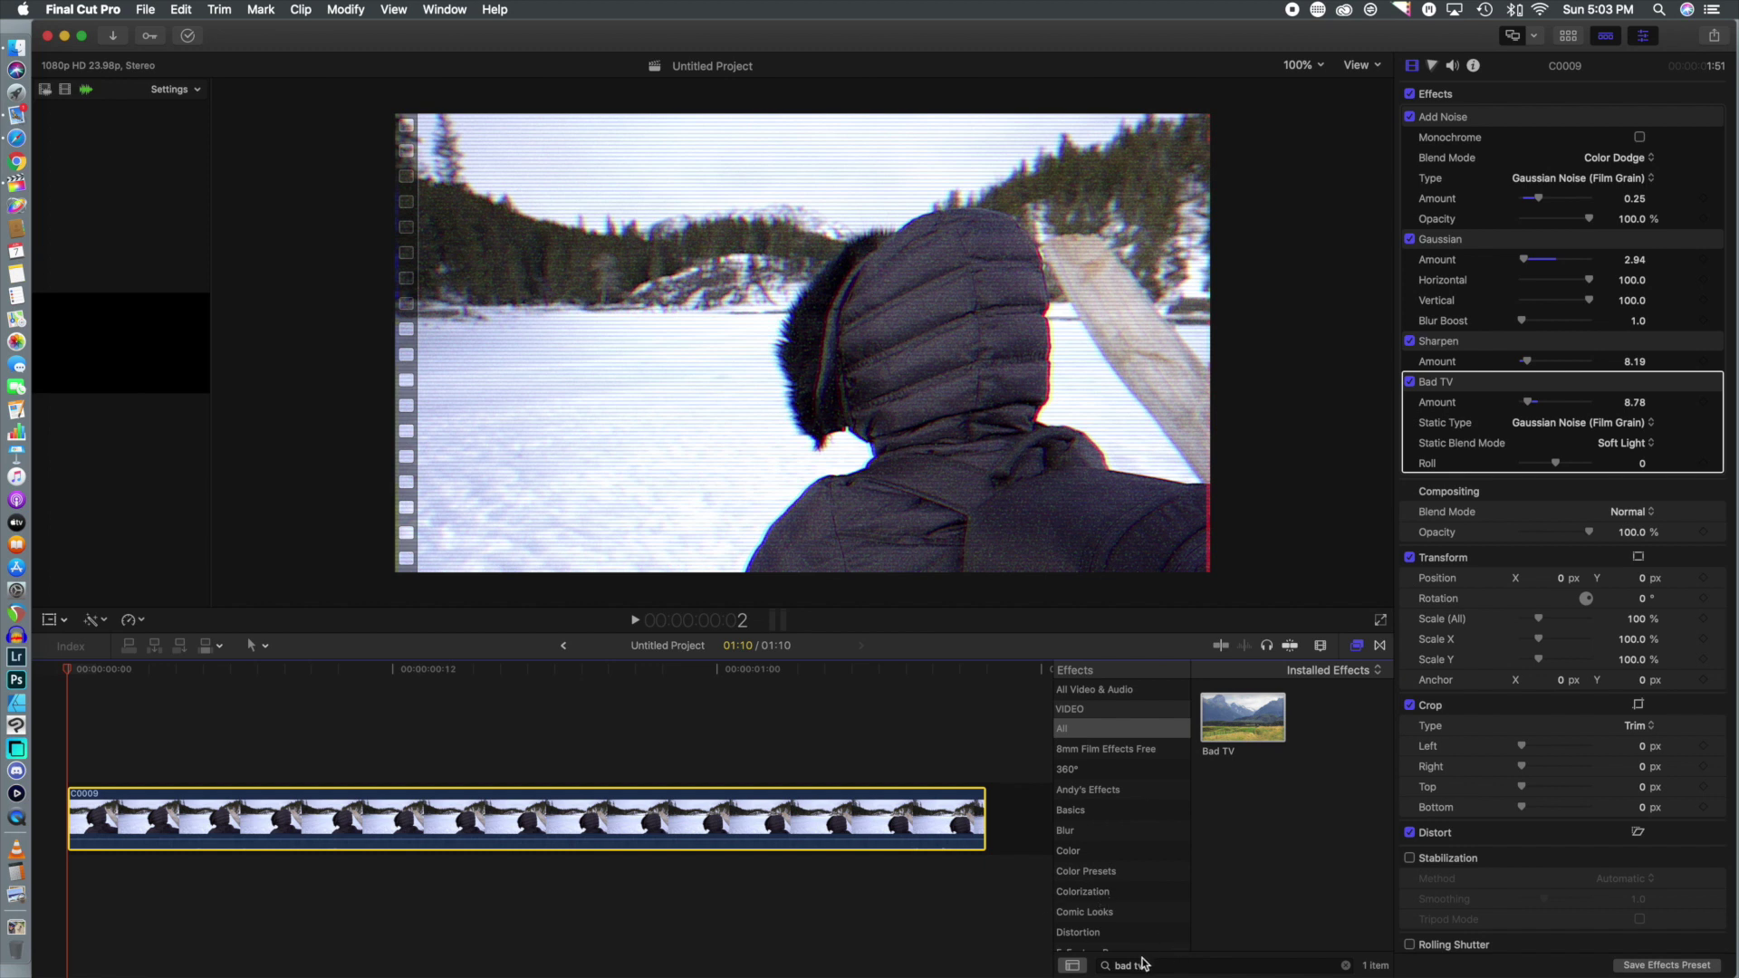
Search the effects for 'prism' and apply Prism to the snowy clip.
{"action": "left_click", "coordinate": [1156, 964]}
{"action": "key", "text": "super+a"}
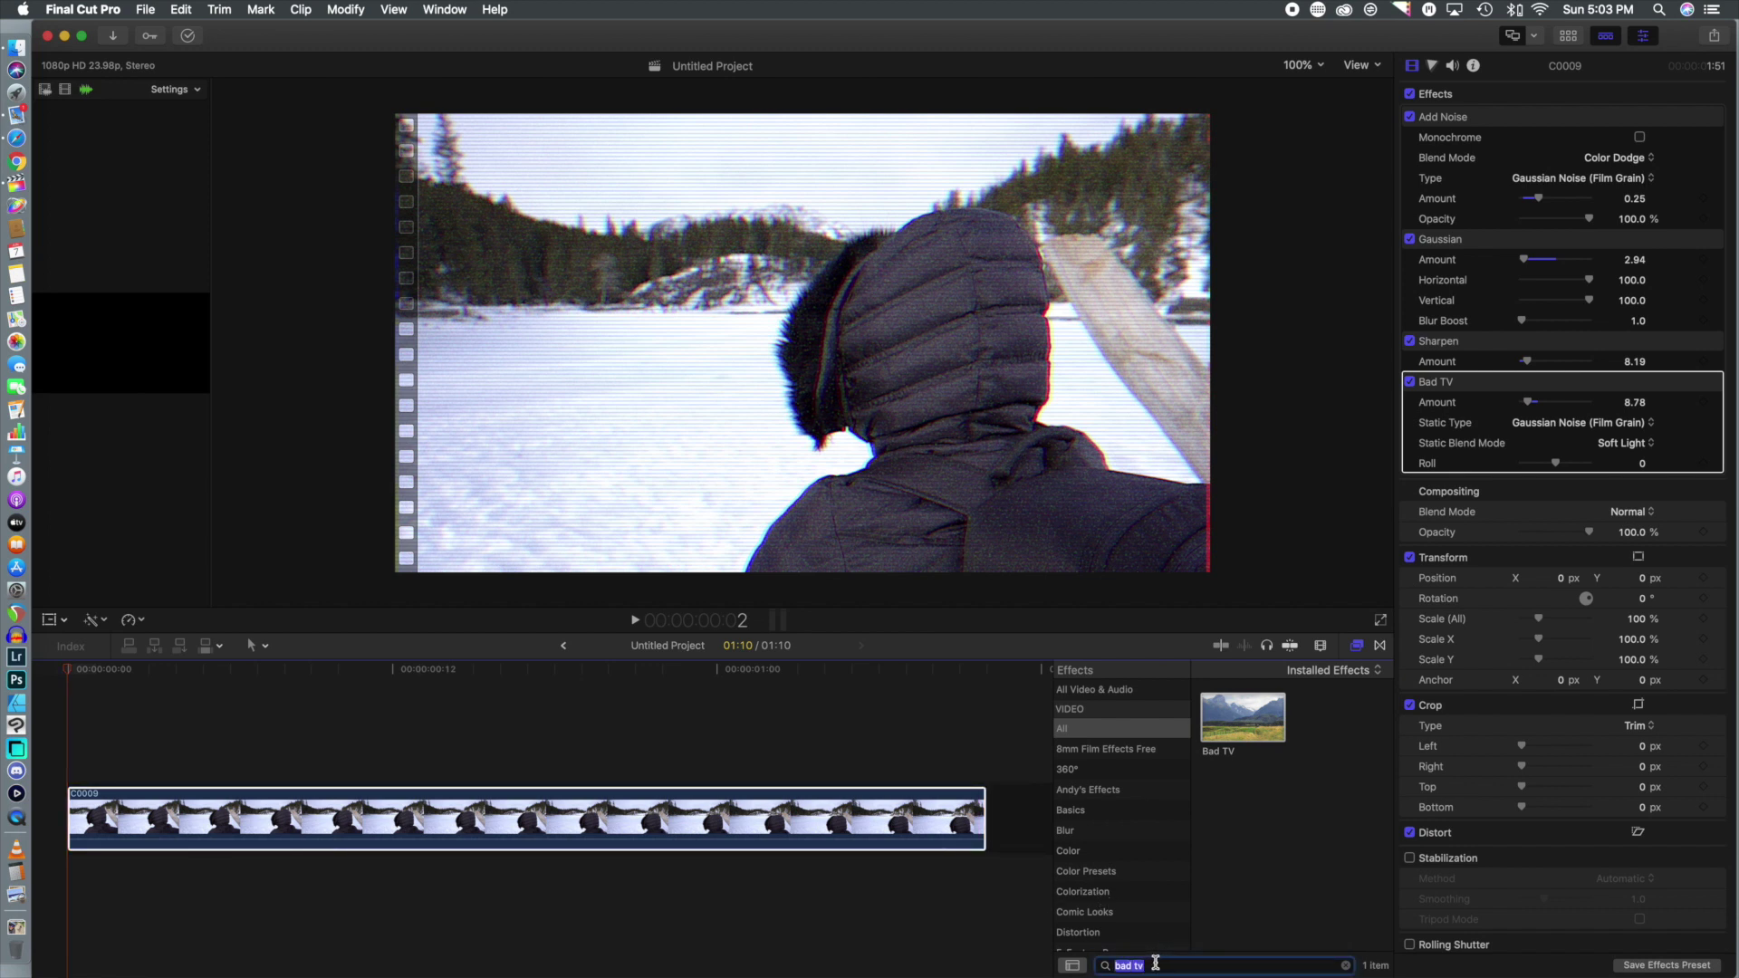
{"action": "type", "text": "prism"}
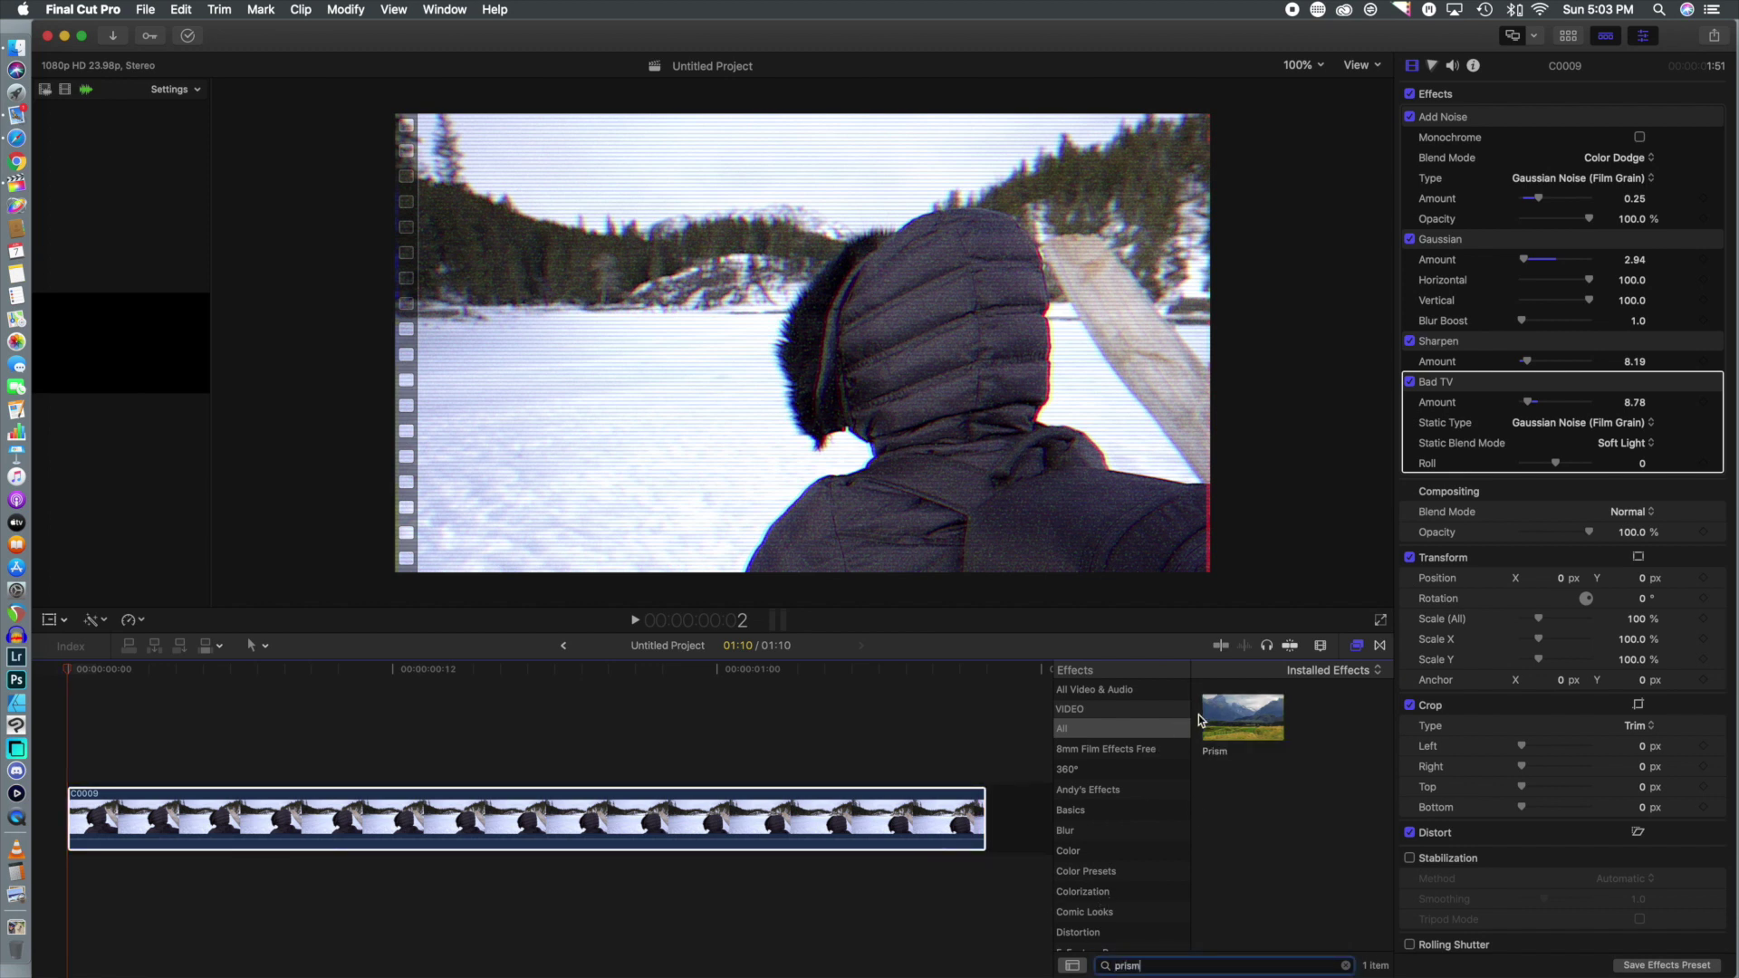
{"action": "left_click_drag", "start_coordinate": [1230, 720], "coordinate": [775, 811]}
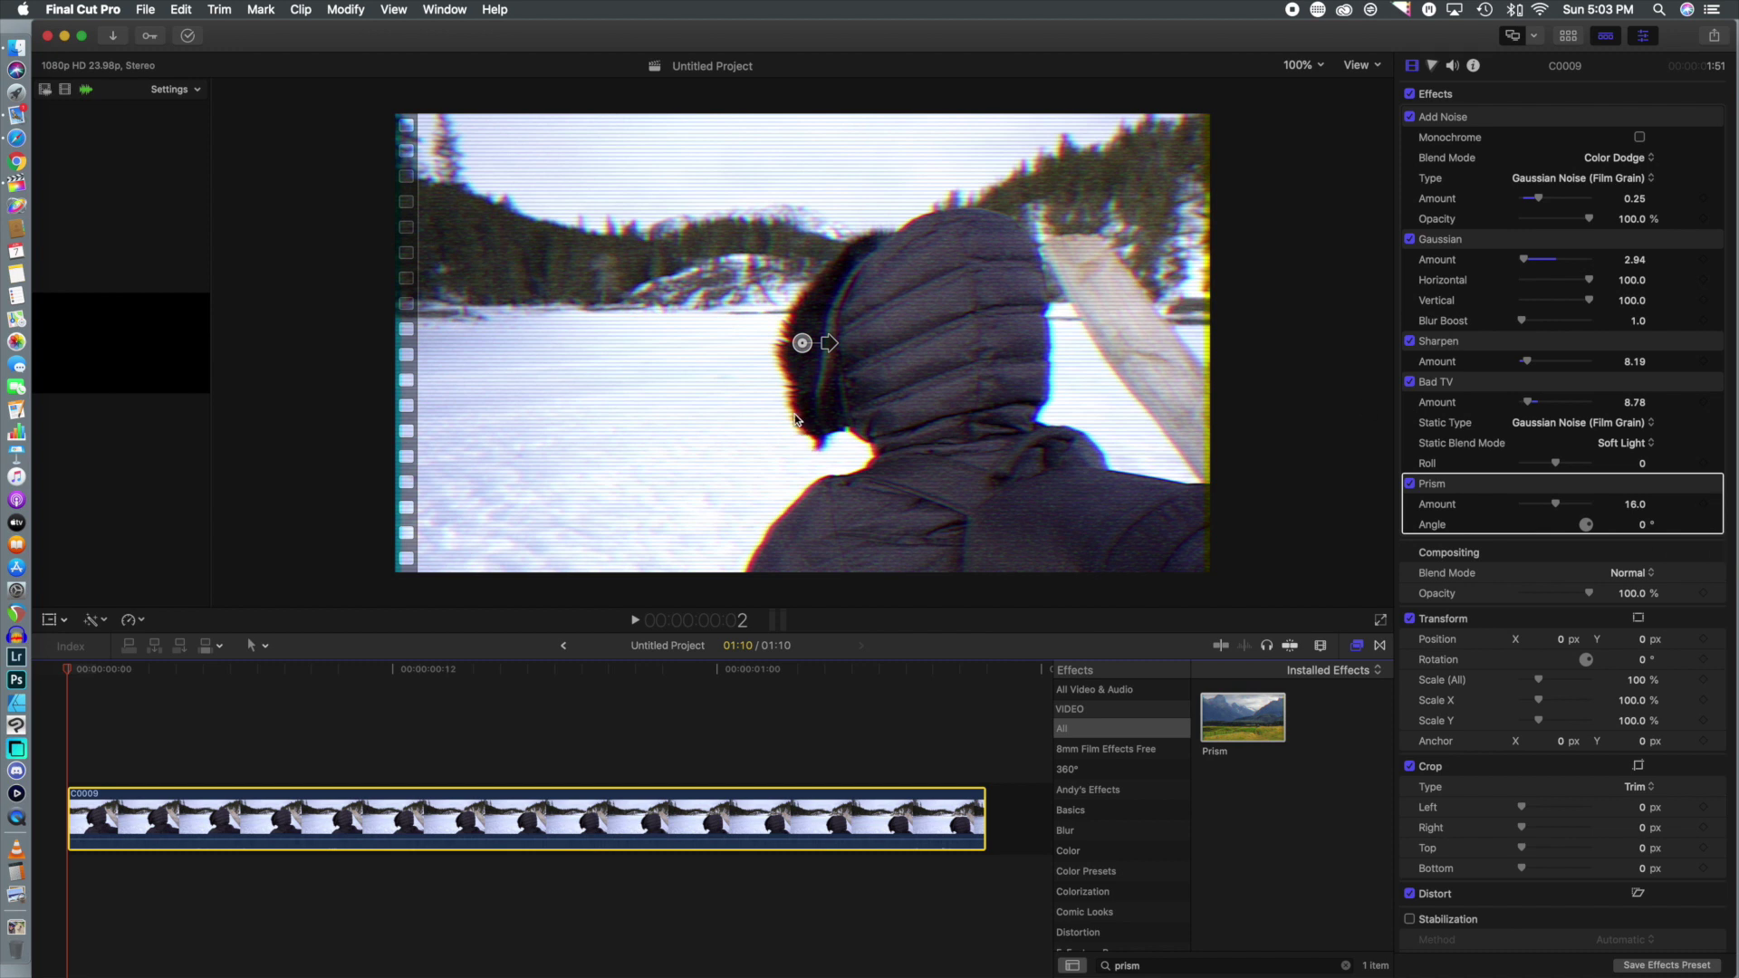
Drag the Prism's on-screen handle in the viewer to amount 14.5, angle 359.4°.
{"action": "left_click", "coordinate": [827, 358]}
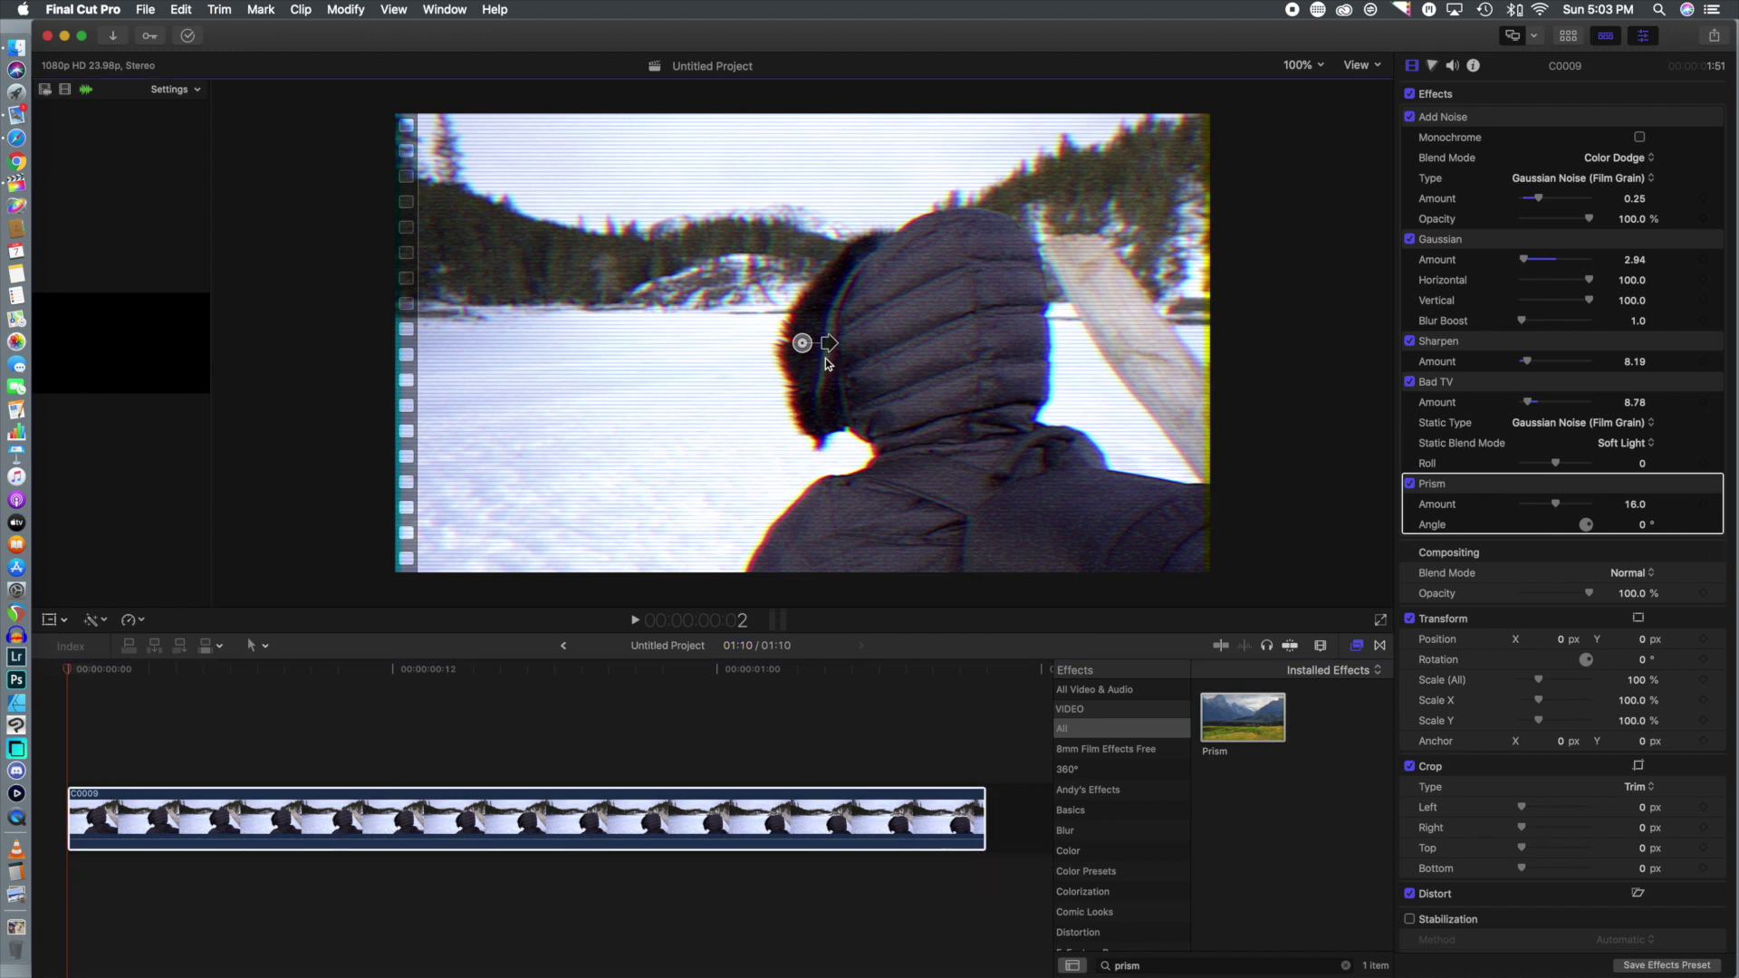
{"action": "mouse_move", "coordinate": [828, 343]}
{"action": "left_mouse_down"}
{"action": "mouse_move", "coordinate": [803, 382]}
{"action": "mouse_move", "coordinate": [832, 336]}
{"action": "mouse_move", "coordinate": [821, 316]}
{"action": "mouse_move", "coordinate": [820, 331]}
{"action": "mouse_move", "coordinate": [877, 350]}
{"action": "mouse_move", "coordinate": [832, 342]}
{"action": "left_mouse_up"}
{"action": "left_click_drag", "start_coordinate": [830, 342], "coordinate": [825, 343]}
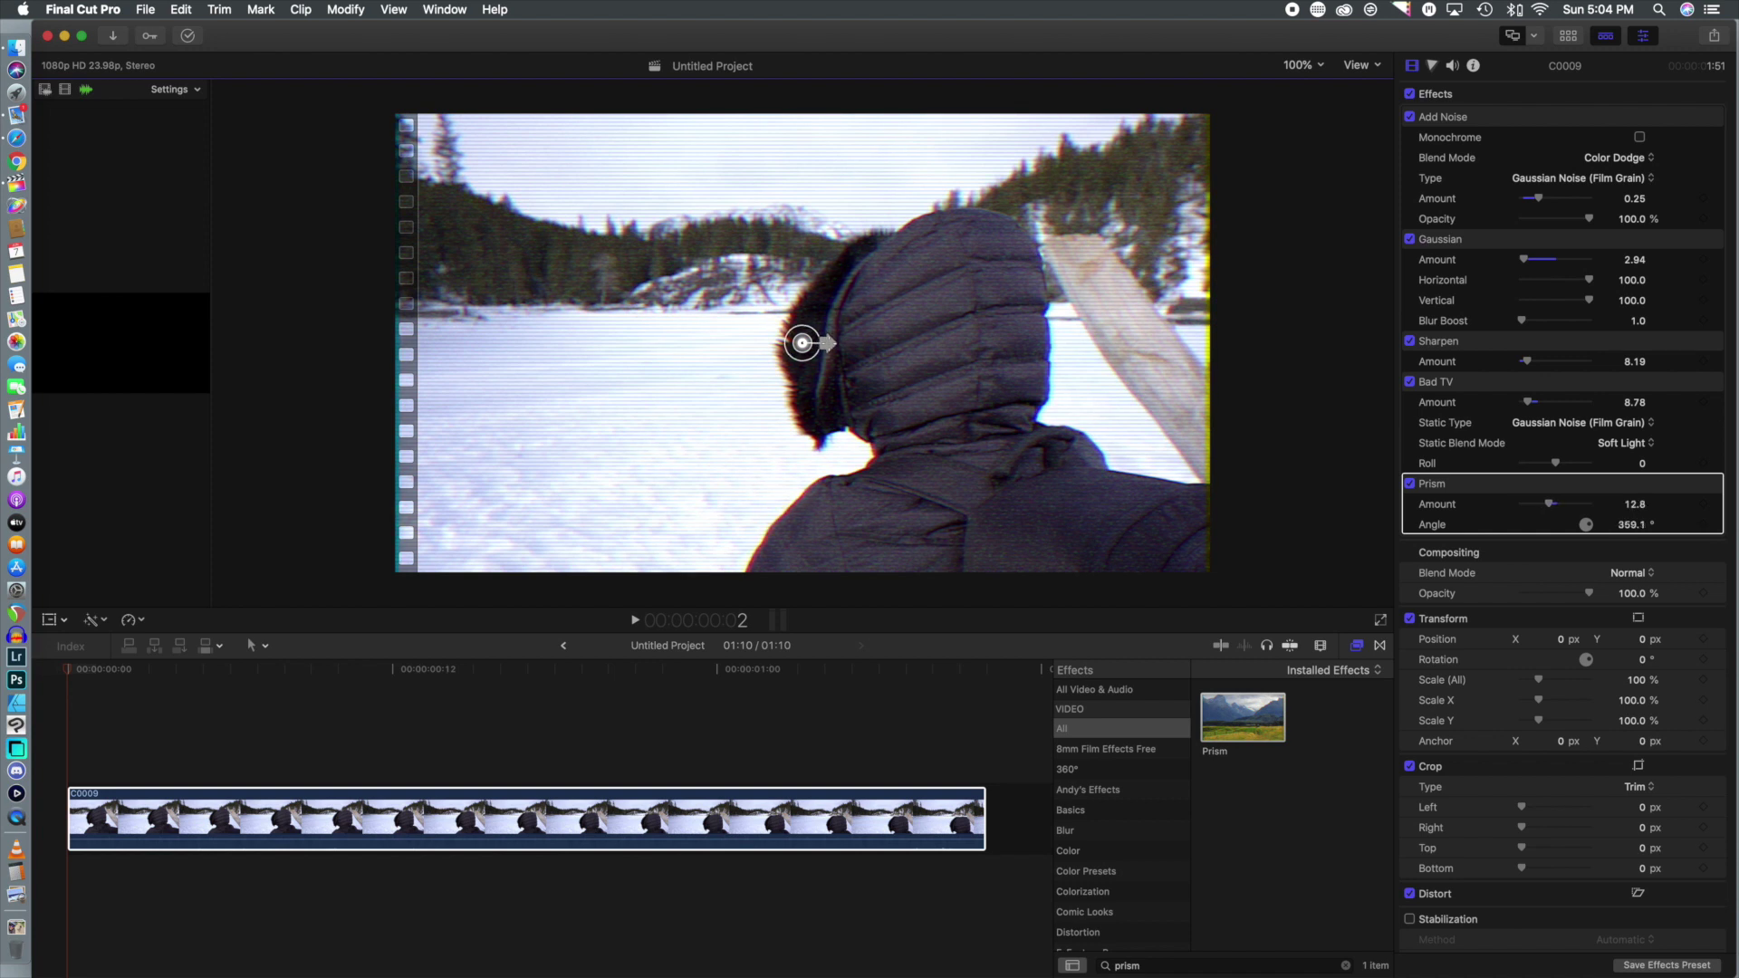
{"action": "left_click_drag", "start_coordinate": [828, 342], "coordinate": [827, 342]}
In the Color Board, lower master saturation to -21% and raise highlights saturation to 13%.
{"action": "left_click", "coordinate": [1433, 66]}
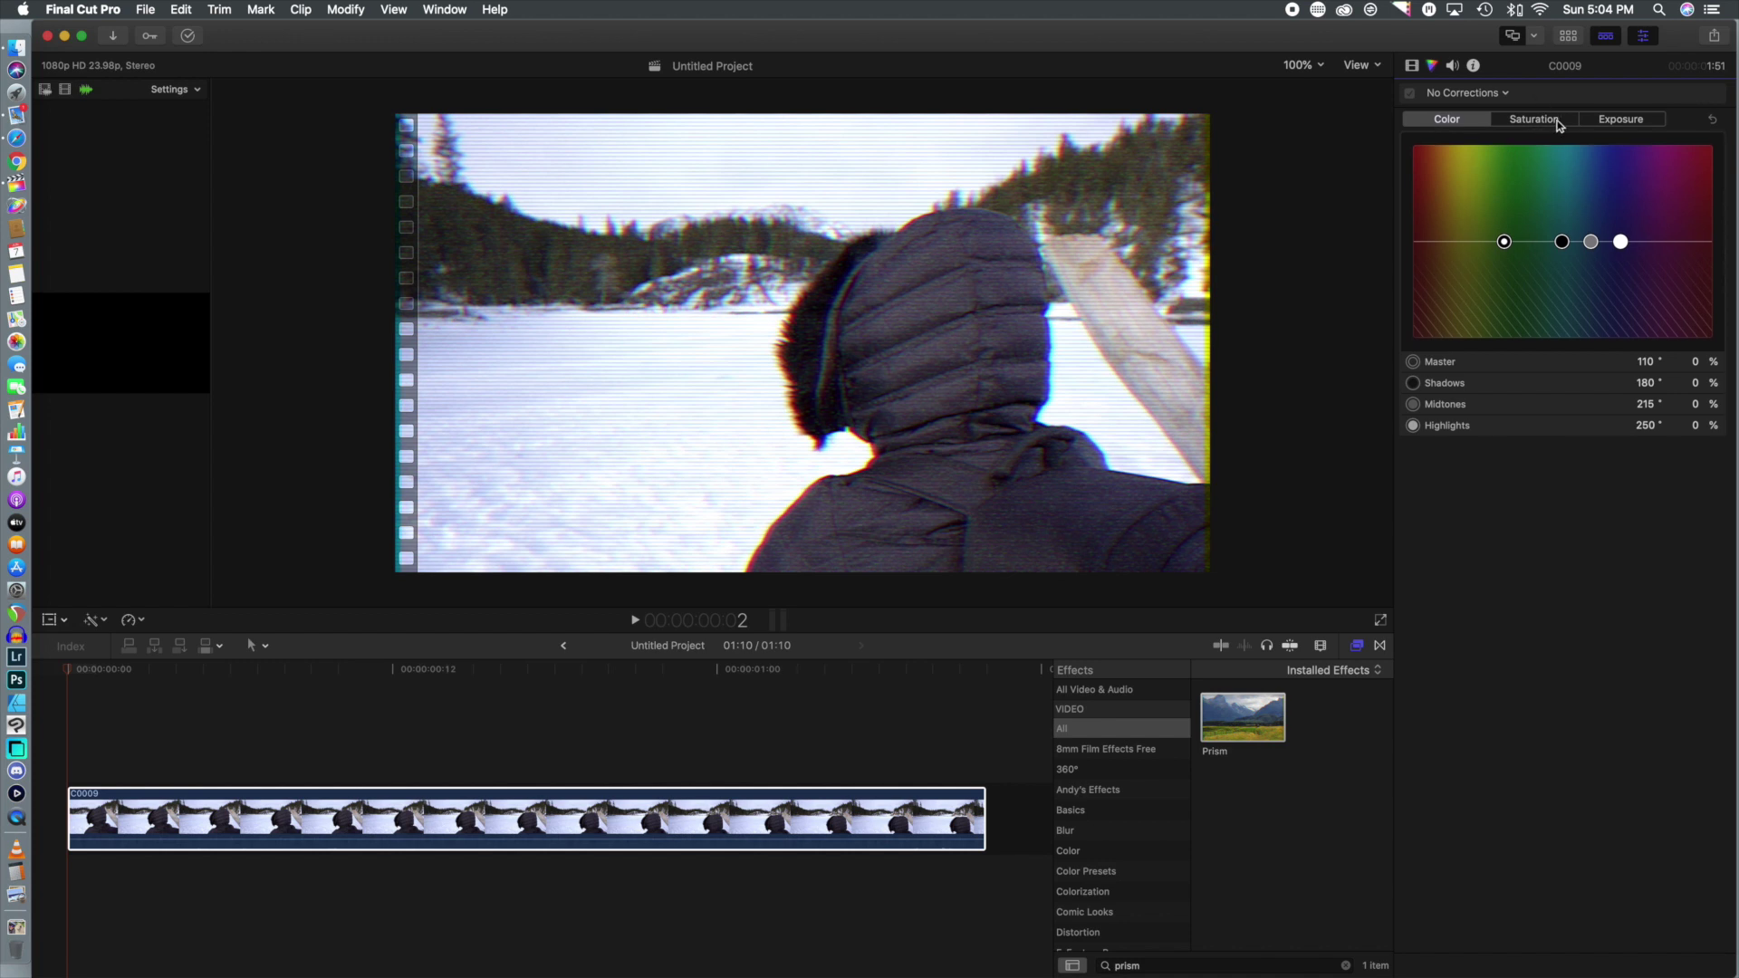
{"action": "left_click", "coordinate": [1565, 121]}
{"action": "left_click_drag", "start_coordinate": [1425, 241], "coordinate": [1495, 242]}
{"action": "left_click", "coordinate": [1424, 262]}
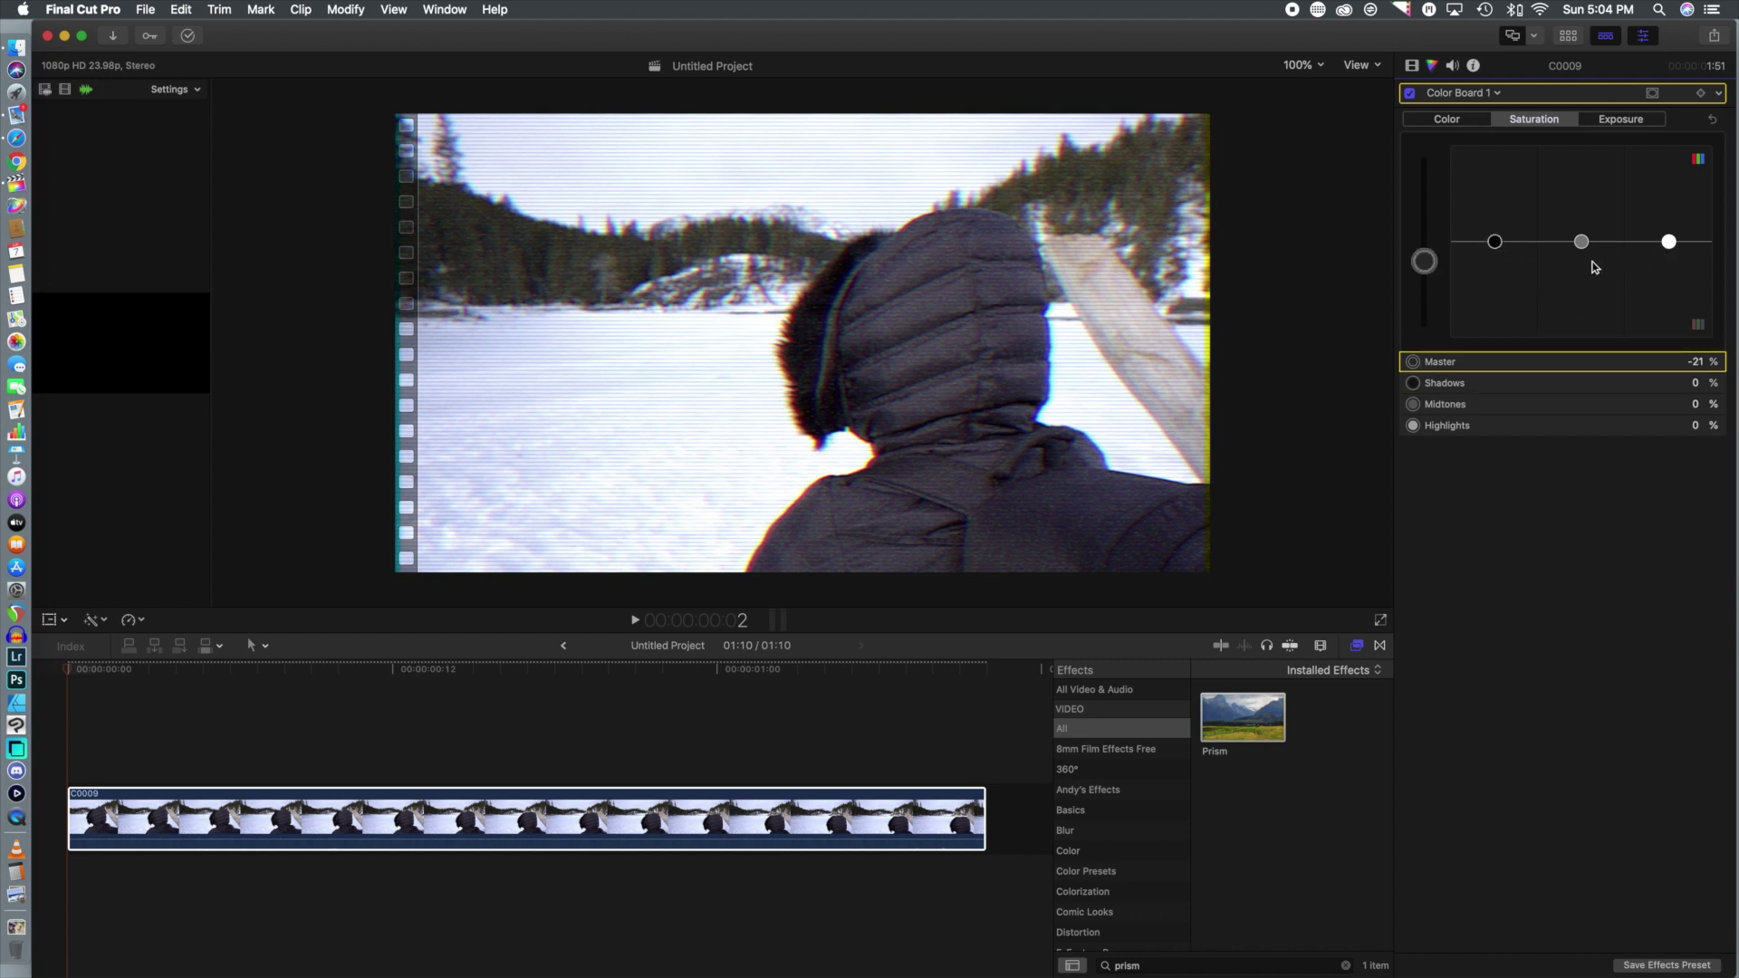
{"action": "left_click_drag", "start_coordinate": [1672, 242], "coordinate": [1672, 233]}
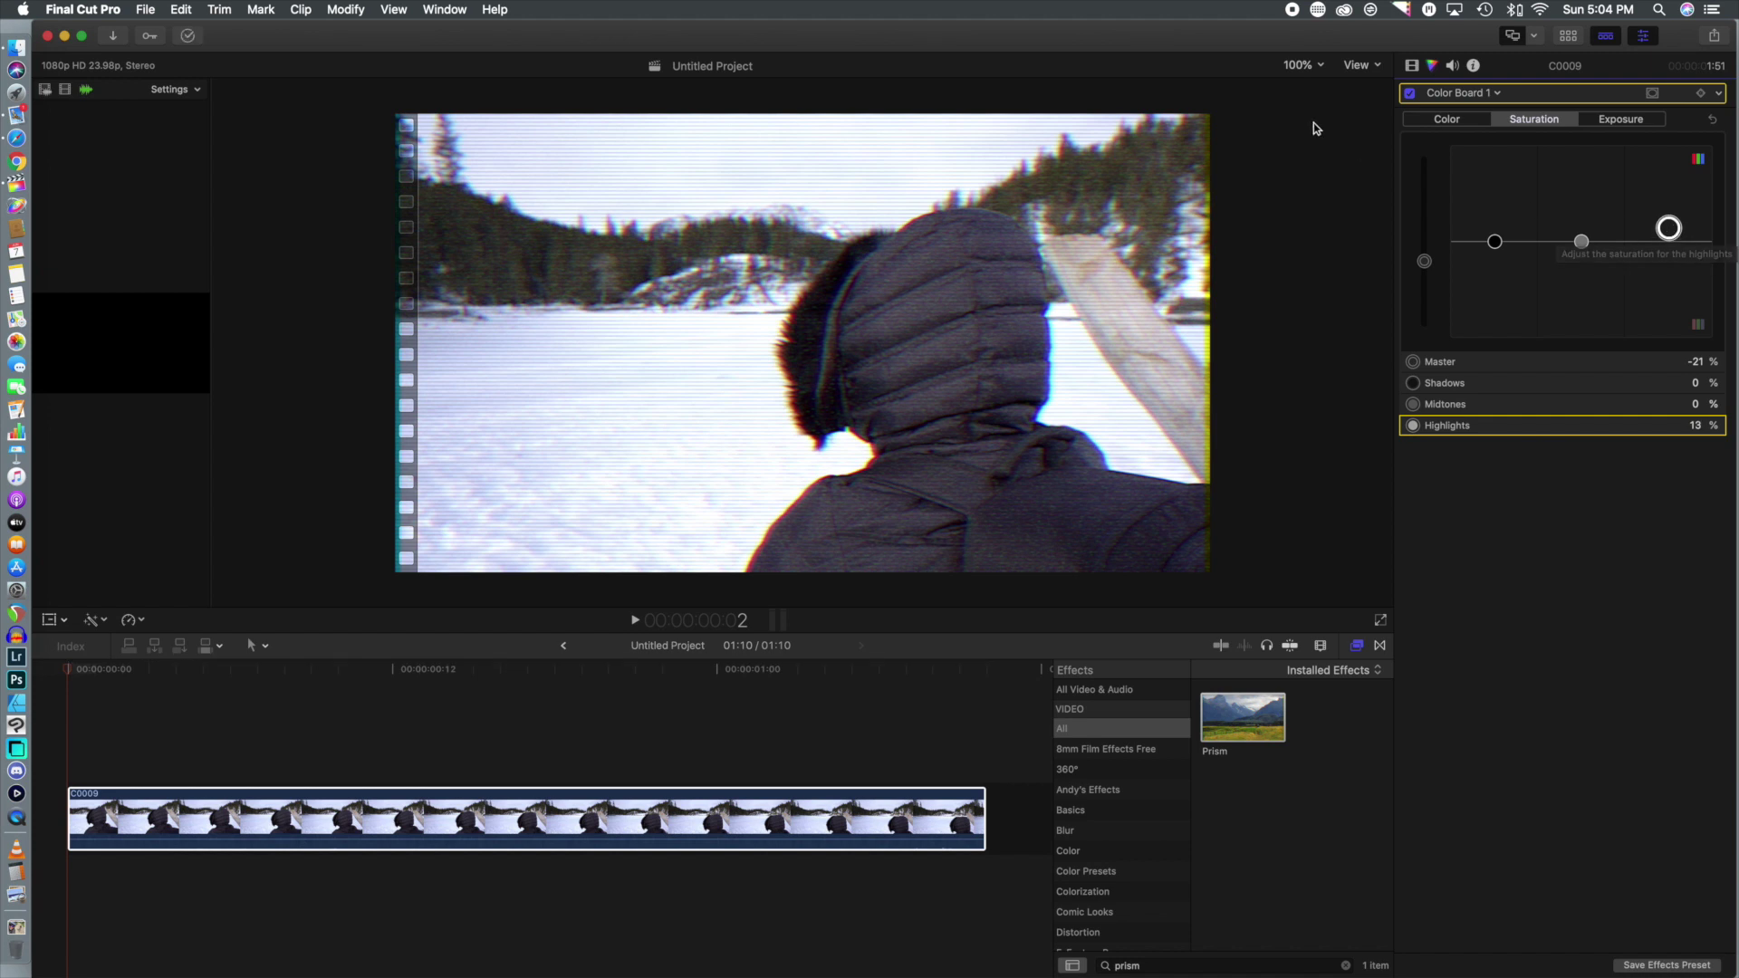
Tint the master colour warm orange at 50°, 12%.
{"action": "left_click", "coordinate": [1471, 122]}
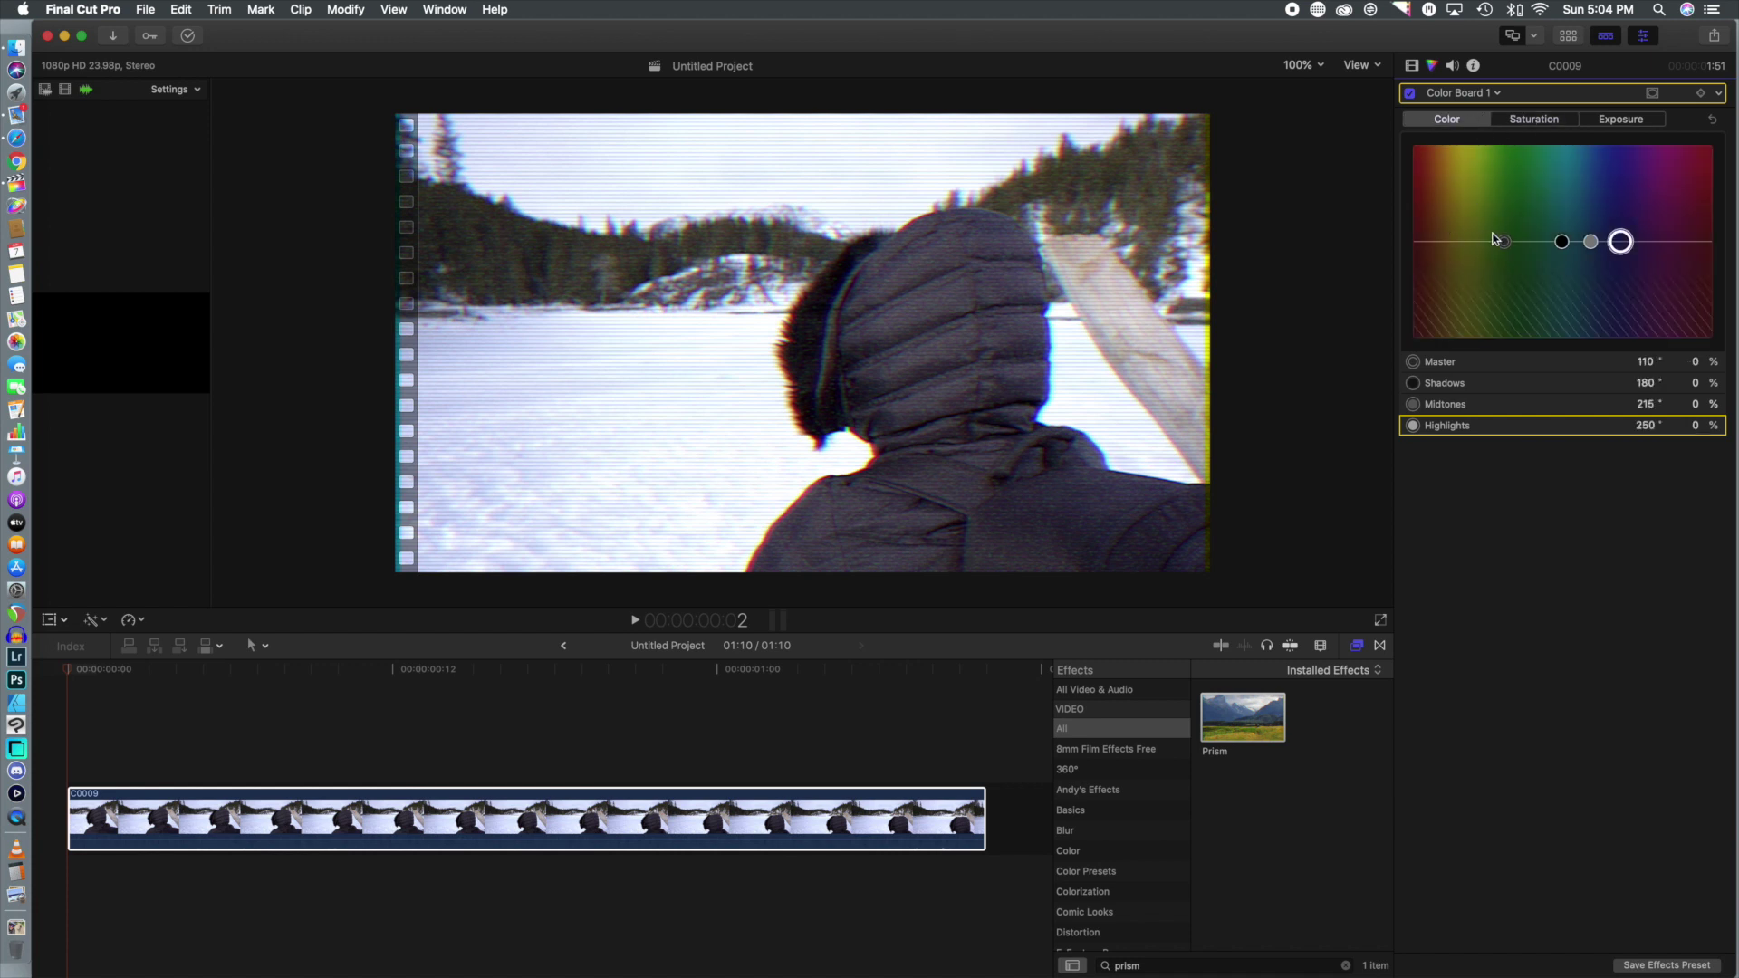
{"action": "left_click", "coordinate": [1504, 242]}
{"action": "left_click_drag", "start_coordinate": [1505, 245], "coordinate": [1461, 235]}
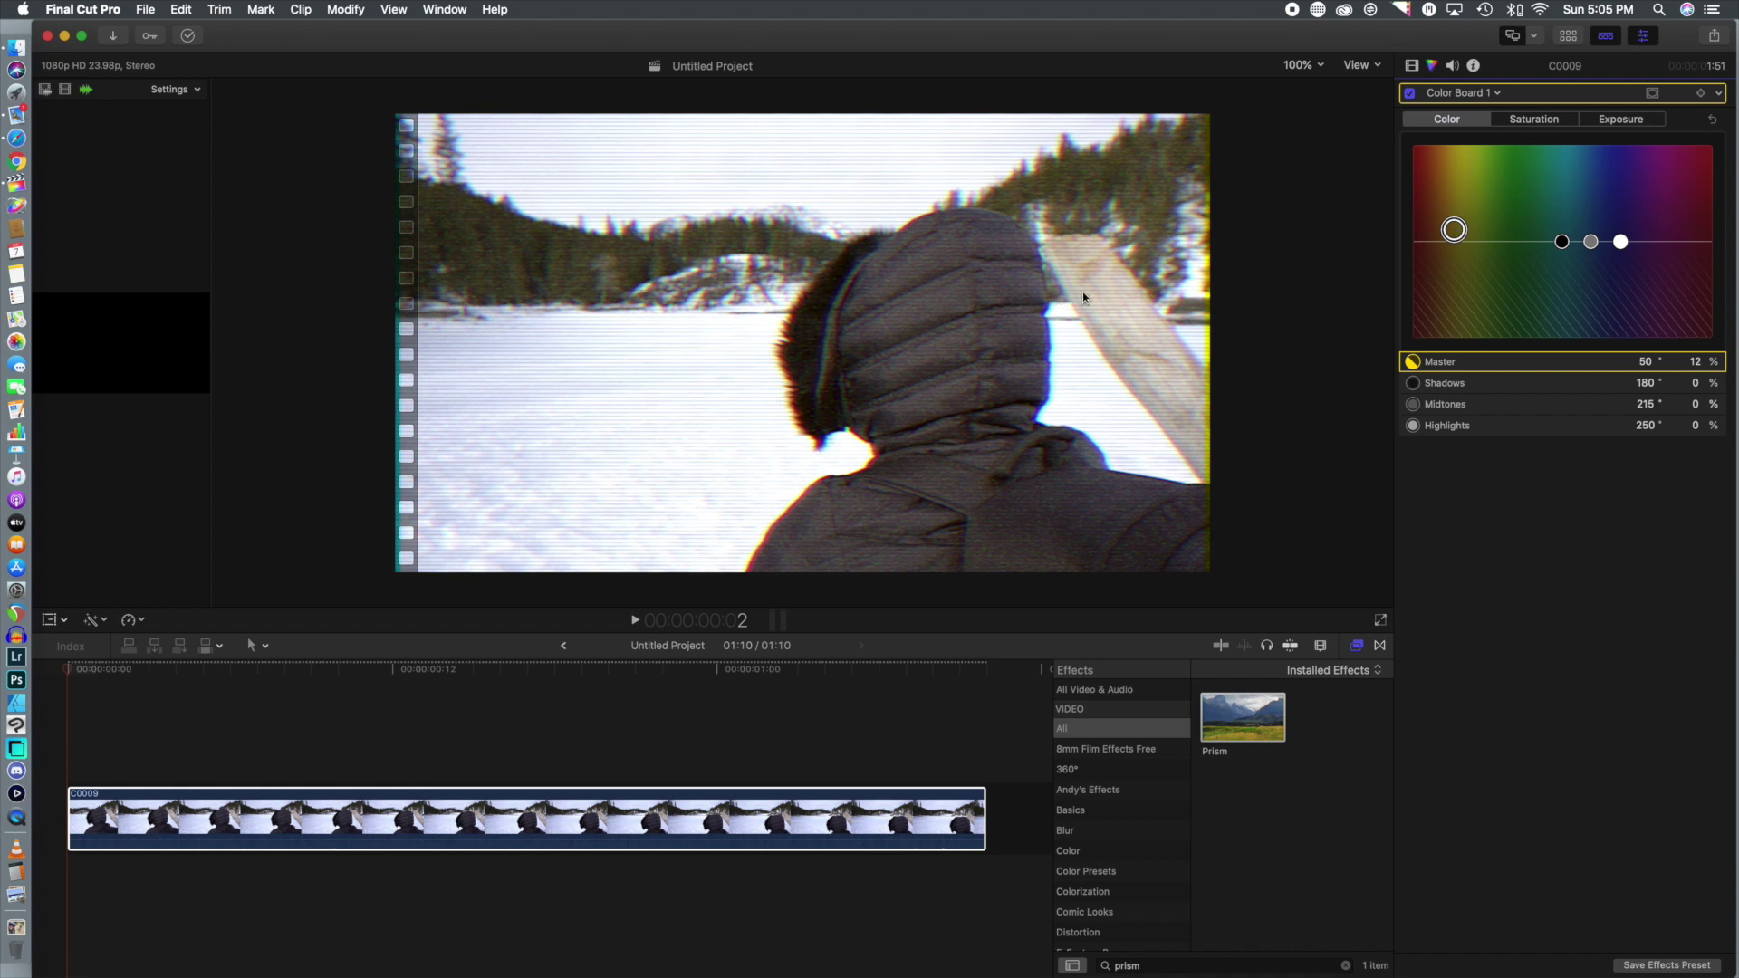
{"action": "key", "text": "space"}
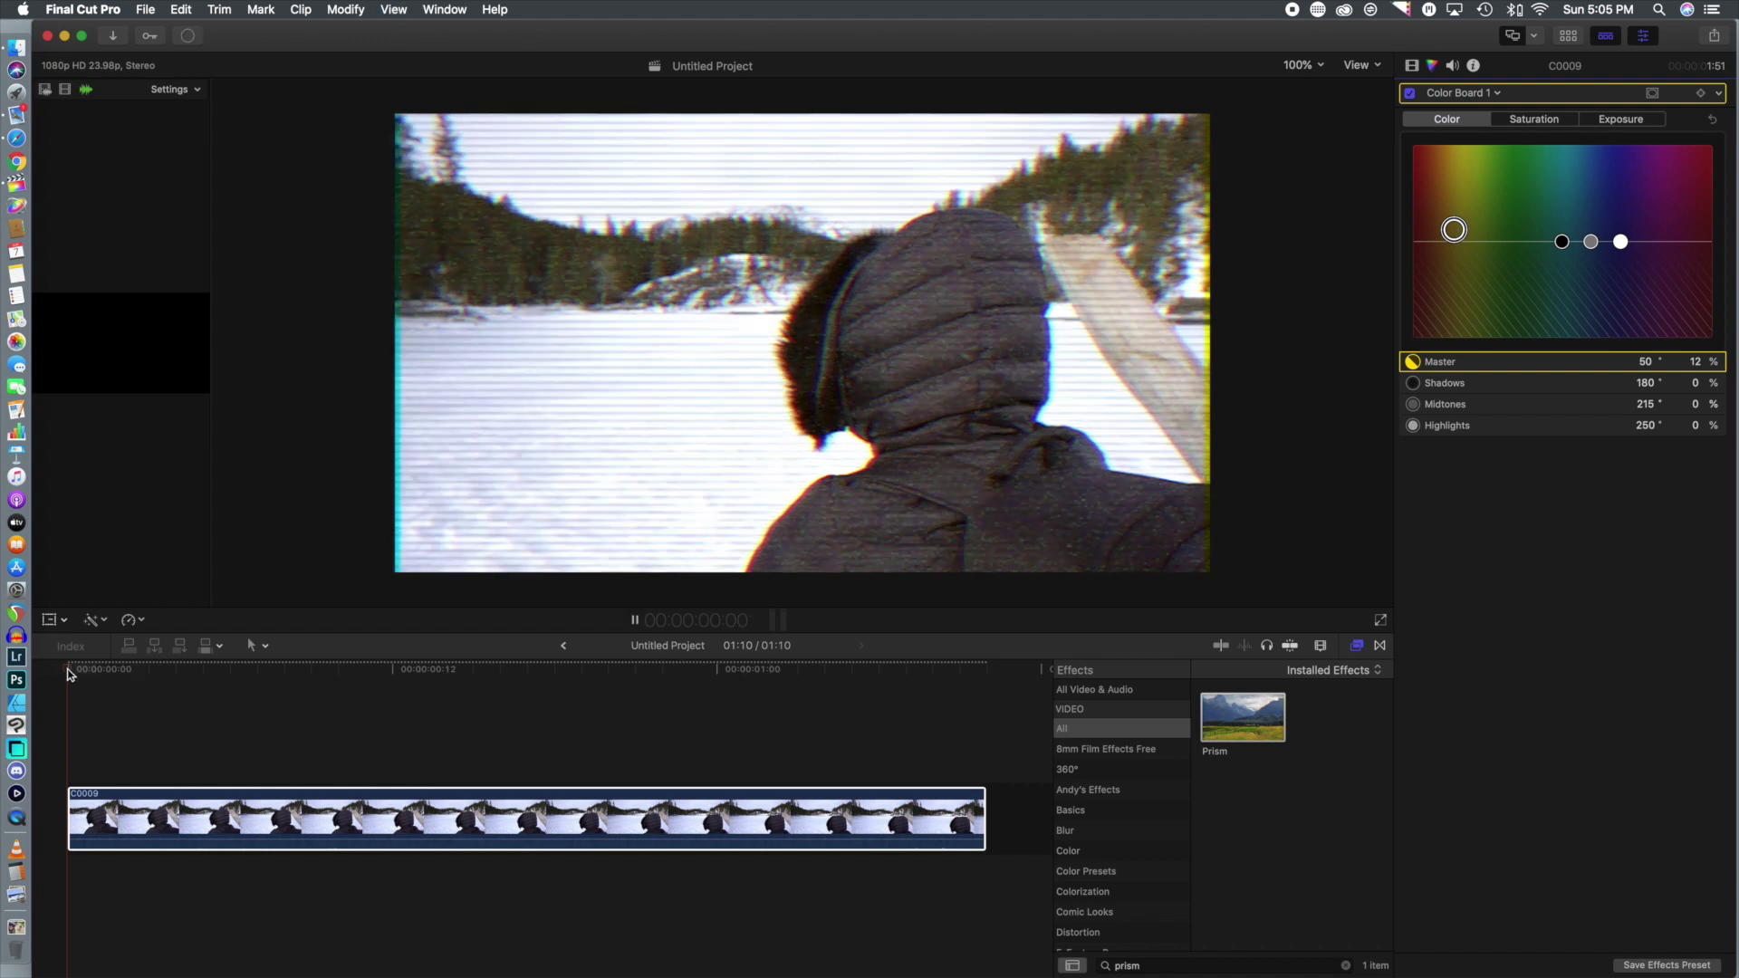